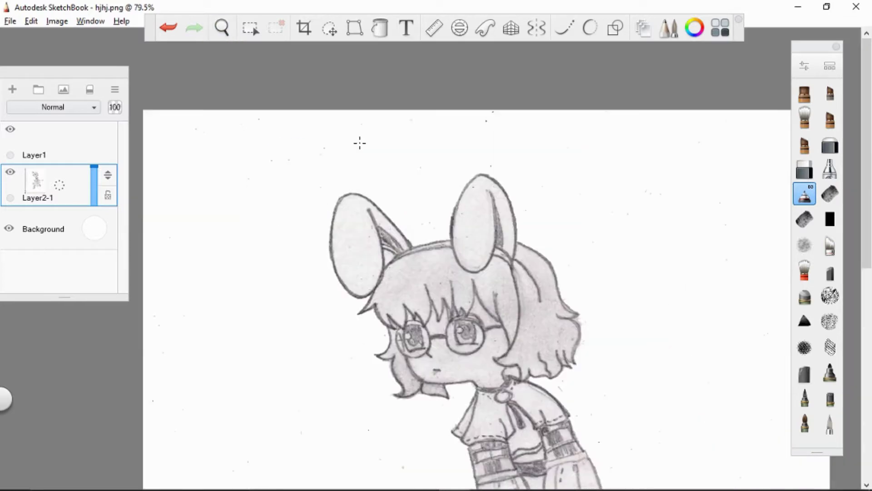
Zoom out to view the whole scanned bunny-girl pencil drawing.
{"action": "key", "text": "space"}
{"action": "left_click_drag", "start_coordinate": [495, 181], "coordinate": [629, 243]}
Set the empty layer above the sketch to Multiply blending.
{"action": "left_click", "coordinate": [59, 129]}
{"action": "left_click", "coordinate": [54, 108]}
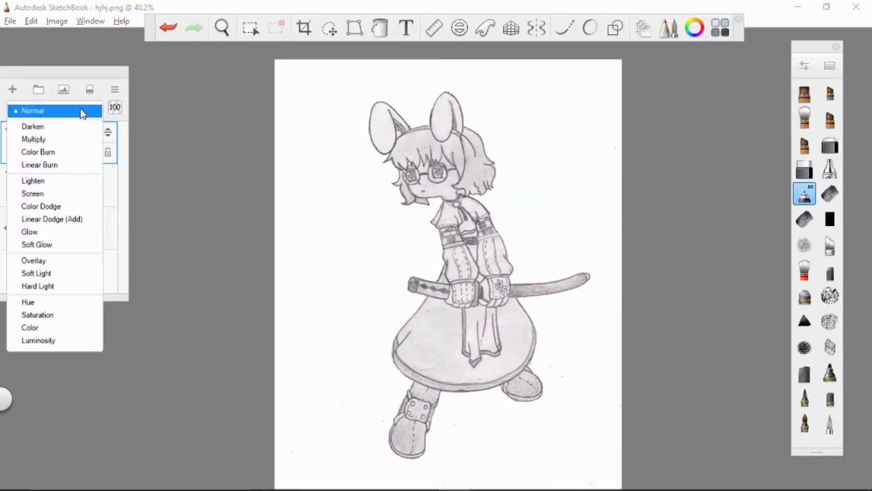
{"action": "left_click", "coordinate": [31, 139]}
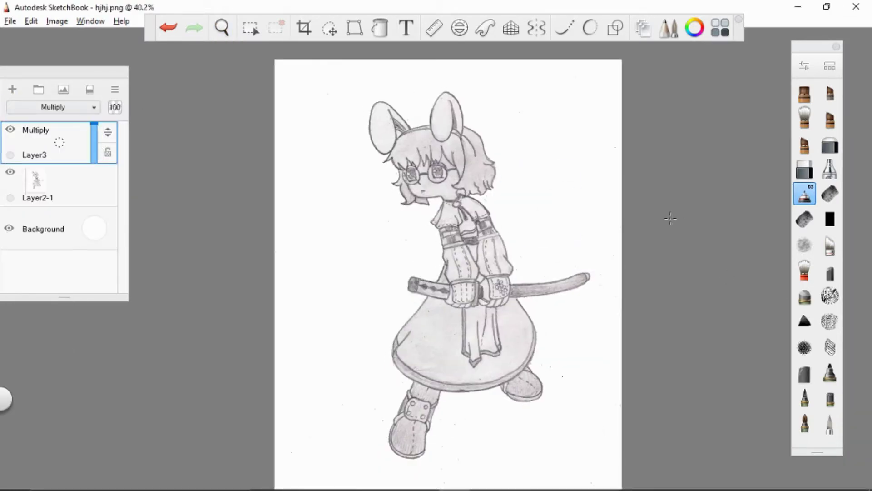
{"action": "scroll", "coordinate": [387, 319], "scroll_direction": "up", "scroll_amount": 2}
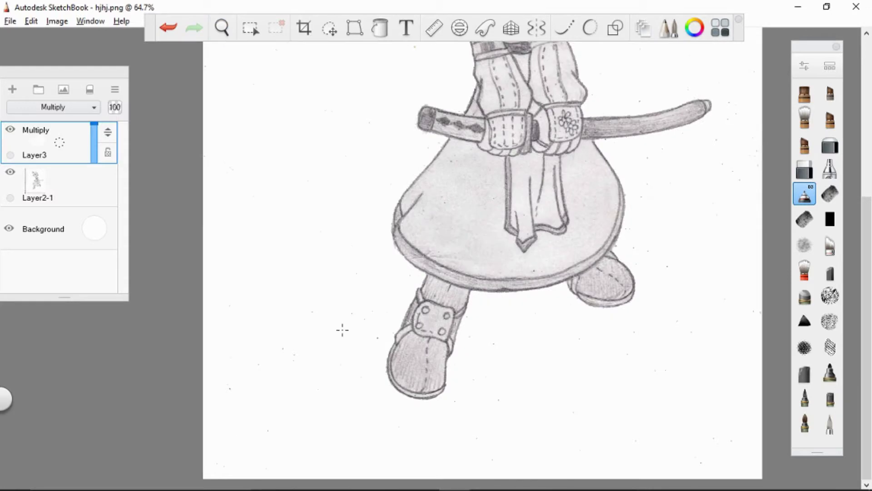
Bring the colour-swatch palette image into the drawing as Layer4.
{"action": "key", "text": "space"}
{"action": "left_click_drag", "start_coordinate": [582, 123], "coordinate": [609, 220]}
{"action": "scroll", "coordinate": [441, 254], "scroll_direction": "down", "scroll_amount": 1}
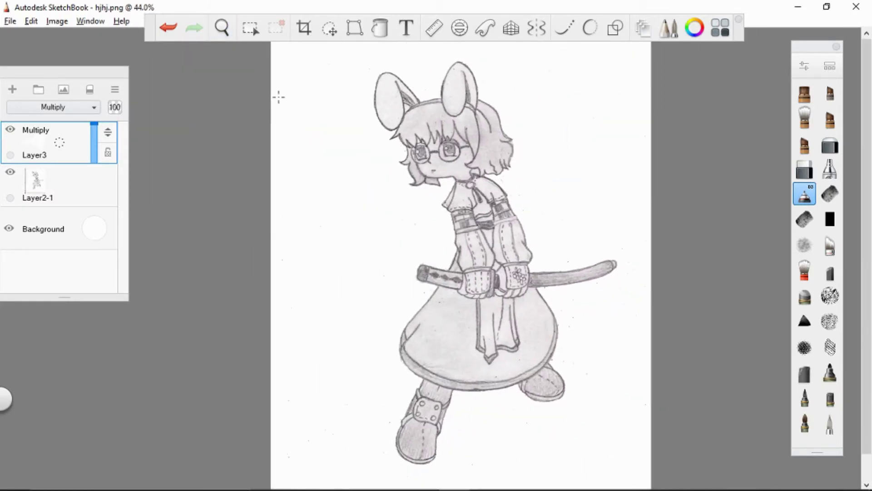
{"action": "key", "text": "ctrl+o"}
{"action": "left_click", "coordinate": [473, 296]}
{"action": "scroll", "coordinate": [458, 162], "scroll_direction": "down", "scroll_amount": 5}
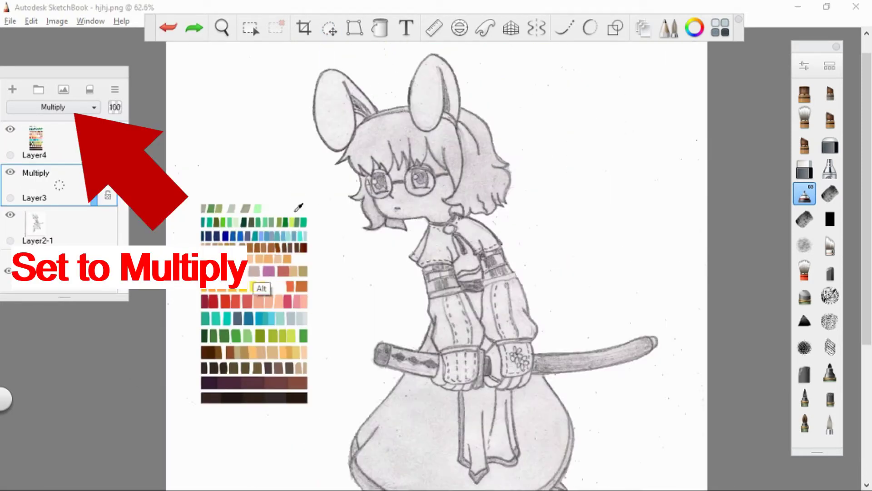
Sample the red swatch and brush red over the hair, removing a stray purple stroke.
{"action": "left_click", "coordinate": [295, 211], "text": "alt"}
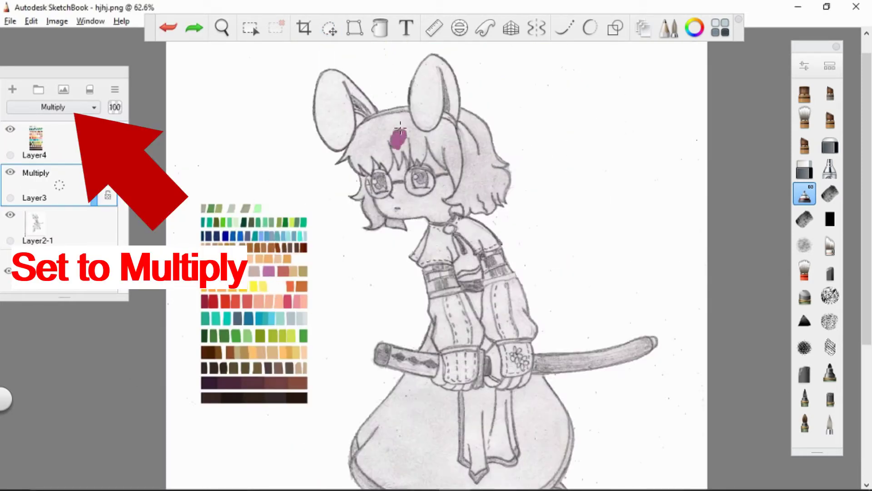
{"action": "key", "text": "ctrl+z"}
{"action": "left_click", "coordinate": [287, 301], "text": "alt"}
{"action": "left_click_drag", "start_coordinate": [471, 156], "coordinate": [471, 154]}
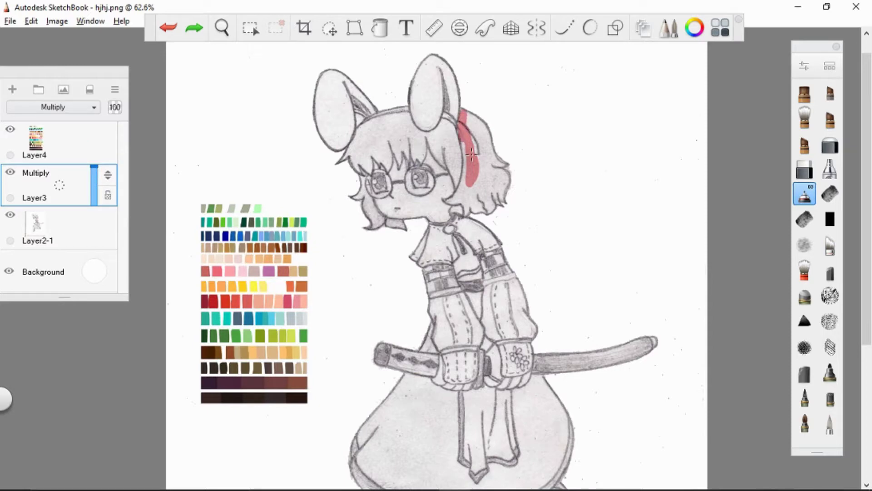
{"action": "left_click_drag", "start_coordinate": [465, 113], "coordinate": [481, 146]}
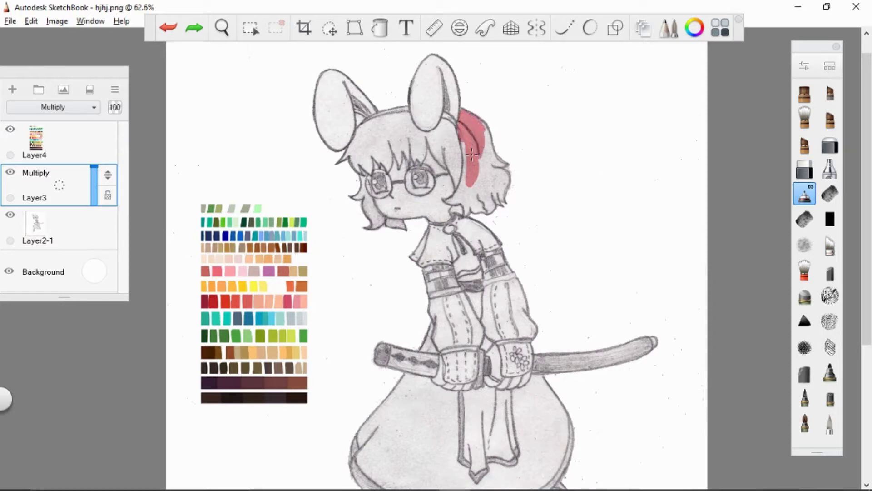
{"action": "left_click_drag", "start_coordinate": [493, 164], "coordinate": [471, 195]}
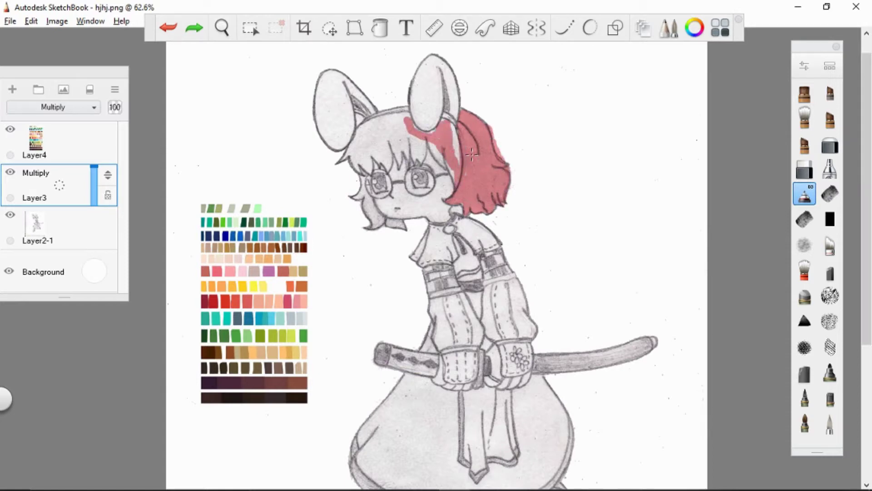
{"action": "left_click_drag", "start_coordinate": [420, 143], "coordinate": [383, 141]}
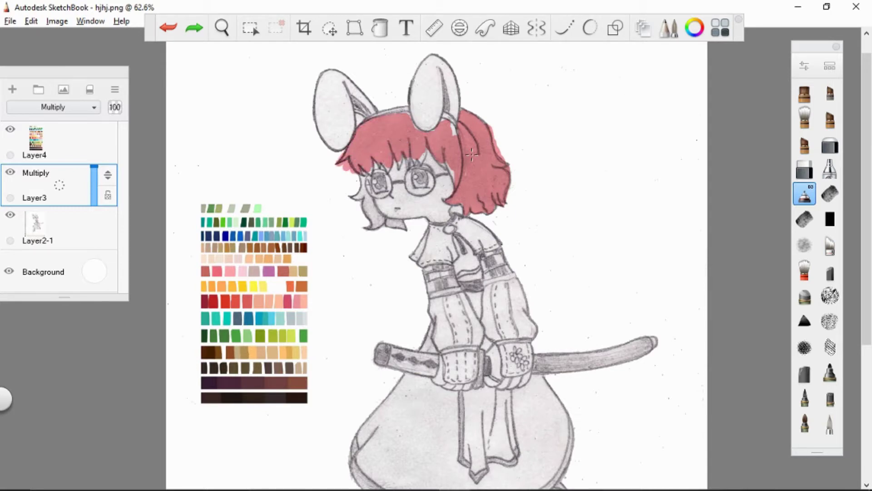
{"action": "scroll", "coordinate": [473, 154], "scroll_direction": "up", "scroll_amount": 5}
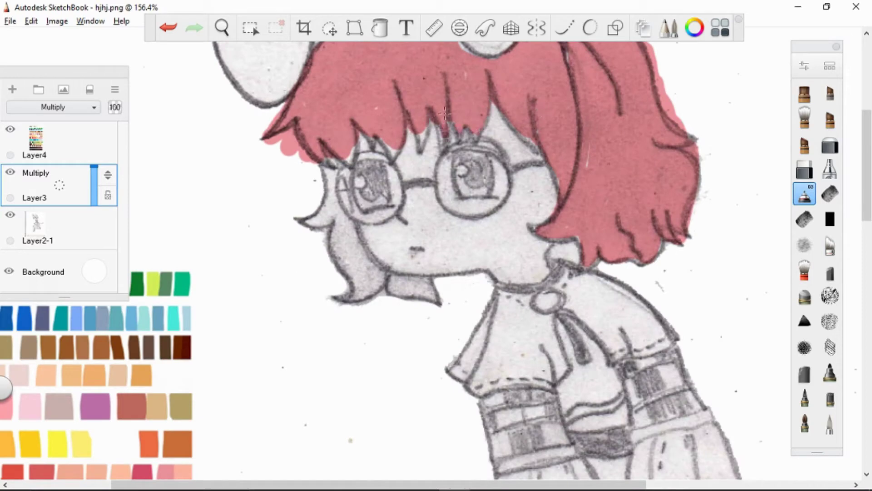
Finish the left hair strands in red and erase stray blobs outside the hair.
{"action": "mouse_move", "coordinate": [325, 159]}
{"action": "left_mouse_down"}
{"action": "mouse_move", "coordinate": [339, 218]}
{"action": "mouse_move", "coordinate": [313, 221]}
{"action": "mouse_move", "coordinate": [327, 168]}
{"action": "left_mouse_up"}
{"action": "mouse_move", "coordinate": [355, 236]}
{"action": "left_mouse_down"}
{"action": "mouse_move", "coordinate": [409, 291]}
{"action": "mouse_move", "coordinate": [436, 300]}
{"action": "mouse_move", "coordinate": [372, 259]}
{"action": "left_mouse_up"}
{"action": "key", "text": "e"}
{"action": "scroll", "coordinate": [291, 193], "scroll_direction": "up", "scroll_amount": 3}
{"action": "key", "text": "ctrl+z"}
{"action": "mouse_move", "coordinate": [279, 241]}
{"action": "left_mouse_down"}
{"action": "mouse_move", "coordinate": [314, 252]}
{"action": "mouse_move", "coordinate": [323, 271]}
{"action": "left_mouse_up"}
{"action": "scroll", "coordinate": [285, 306], "scroll_direction": "down", "scroll_amount": 2}
Paint both the right and left rabbit ears light blue.
{"action": "key", "text": "space"}
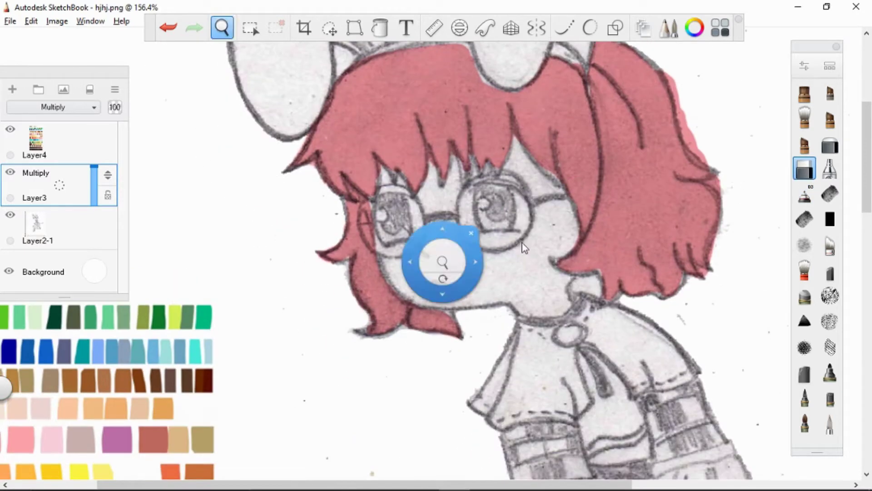
{"action": "scroll", "coordinate": [568, 153], "scroll_direction": "up", "scroll_amount": 3}
{"action": "key", "text": "space"}
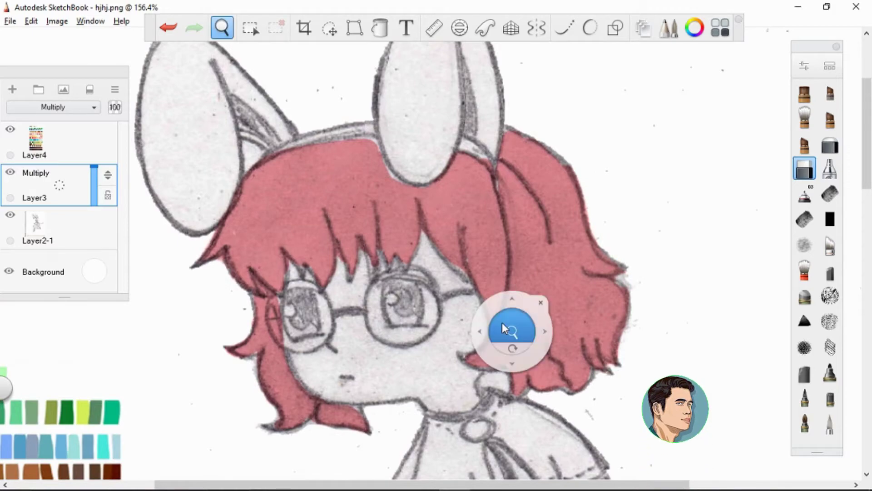
{"action": "left_click_drag", "start_coordinate": [502, 322], "coordinate": [484, 246]}
{"action": "key", "text": "e"}
{"action": "scroll", "coordinate": [602, 154], "scroll_direction": "down", "scroll_amount": 5}
{"action": "scroll", "coordinate": [545, 182], "scroll_direction": "up", "scroll_amount": 5}
{"action": "mouse_move", "coordinate": [491, 172]}
{"action": "left_mouse_down"}
{"action": "mouse_move", "coordinate": [498, 191]}
{"action": "mouse_move", "coordinate": [482, 204]}
{"action": "mouse_move", "coordinate": [495, 176]}
{"action": "mouse_move", "coordinate": [487, 245]}
{"action": "mouse_move", "coordinate": [504, 127]}
{"action": "mouse_move", "coordinate": [531, 205]}
{"action": "mouse_move", "coordinate": [494, 176]}
{"action": "left_mouse_up"}
{"action": "mouse_move", "coordinate": [325, 182]}
{"action": "left_mouse_down"}
{"action": "mouse_move", "coordinate": [321, 286]}
{"action": "mouse_move", "coordinate": [309, 154]}
{"action": "mouse_move", "coordinate": [326, 190]}
{"action": "mouse_move", "coordinate": [363, 205]}
{"action": "mouse_move", "coordinate": [326, 190]}
{"action": "left_mouse_up"}
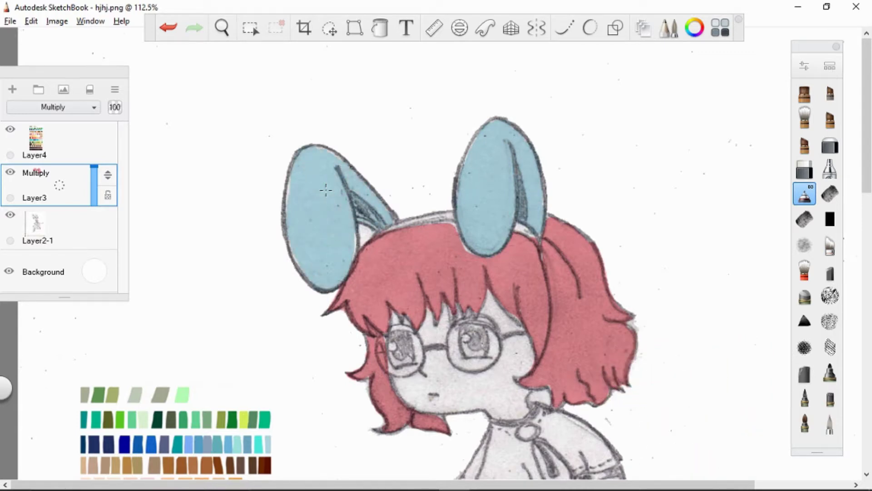
{"action": "mouse_move", "coordinate": [573, 200]}
{"action": "left_mouse_down"}
{"action": "mouse_move", "coordinate": [559, 141]}
{"action": "mouse_move", "coordinate": [370, 171]}
{"action": "left_mouse_up"}
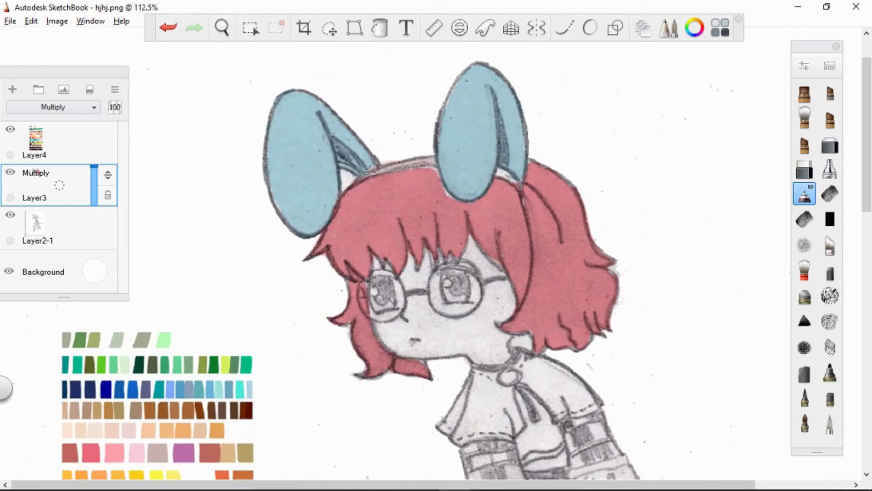
{"action": "left_click_drag", "start_coordinate": [505, 174], "coordinate": [309, 318]}
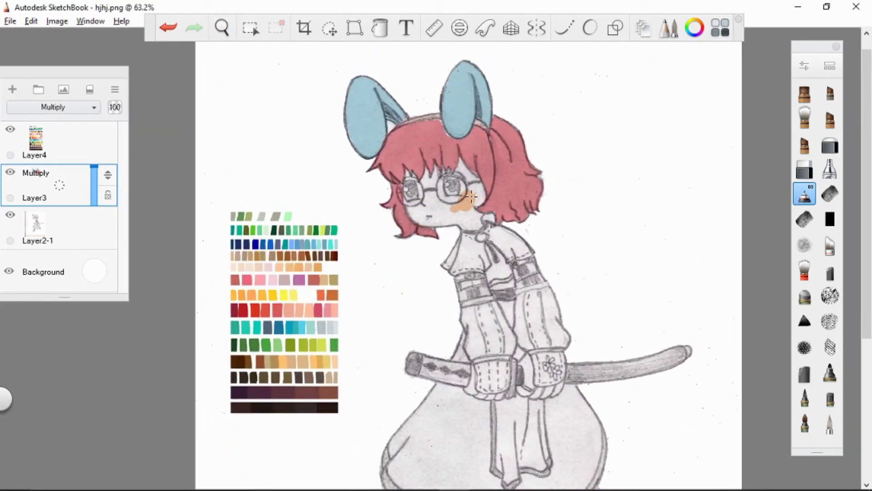
Brush a peach skin tone over the face, cheek and chin.
{"action": "key", "text": "ctrl+z"}
{"action": "mouse_move", "coordinate": [464, 205]}
{"action": "left_mouse_down"}
{"action": "mouse_move", "coordinate": [459, 193]}
{"action": "mouse_move", "coordinate": [477, 205]}
{"action": "left_mouse_up"}
{"action": "left_click_drag", "start_coordinate": [411, 213], "coordinate": [498, 237]}
{"action": "scroll", "coordinate": [440, 223], "scroll_direction": "up", "scroll_amount": 3}
Fill the skirt's left, right and centre with tan brown, discarding one wrong stroke.
{"action": "key", "text": "space"}
{"action": "left_click_drag", "start_coordinate": [584, 259], "coordinate": [565, 278]}
{"action": "left_click", "coordinate": [384, 195], "text": "alt"}
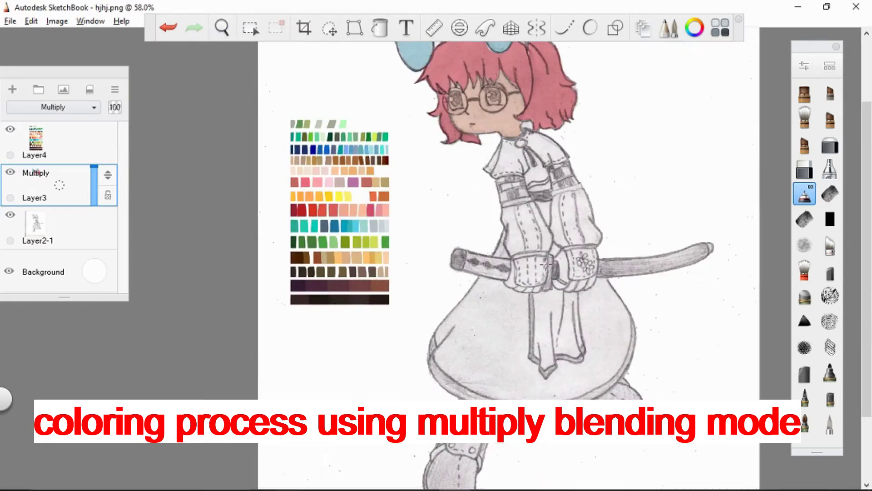
{"action": "left_click_drag", "start_coordinate": [484, 320], "coordinate": [465, 345]}
{"action": "key", "text": "ctrl+z"}
{"action": "mouse_move", "coordinate": [454, 304]}
{"action": "left_mouse_down"}
{"action": "mouse_move", "coordinate": [495, 336]}
{"action": "mouse_move", "coordinate": [454, 364]}
{"action": "mouse_move", "coordinate": [500, 386]}
{"action": "left_mouse_up"}
{"action": "mouse_move", "coordinate": [600, 359]}
{"action": "left_mouse_down"}
{"action": "mouse_move", "coordinate": [610, 328]}
{"action": "mouse_move", "coordinate": [599, 285]}
{"action": "mouse_move", "coordinate": [618, 318]}
{"action": "mouse_move", "coordinate": [602, 307]}
{"action": "left_mouse_up"}
{"action": "mouse_move", "coordinate": [590, 359]}
{"action": "left_mouse_down"}
{"action": "mouse_move", "coordinate": [558, 391]}
{"action": "mouse_move", "coordinate": [438, 354]}
{"action": "mouse_move", "coordinate": [482, 287]}
{"action": "mouse_move", "coordinate": [509, 295]}
{"action": "mouse_move", "coordinate": [523, 372]}
{"action": "mouse_move", "coordinate": [541, 386]}
{"action": "left_mouse_up"}
{"action": "scroll", "coordinate": [511, 257], "scroll_direction": "up", "scroll_amount": 4}
{"action": "mouse_move", "coordinate": [489, 246]}
{"action": "left_mouse_down"}
{"action": "mouse_move", "coordinate": [495, 204]}
{"action": "mouse_move", "coordinate": [480, 250]}
{"action": "left_mouse_up"}
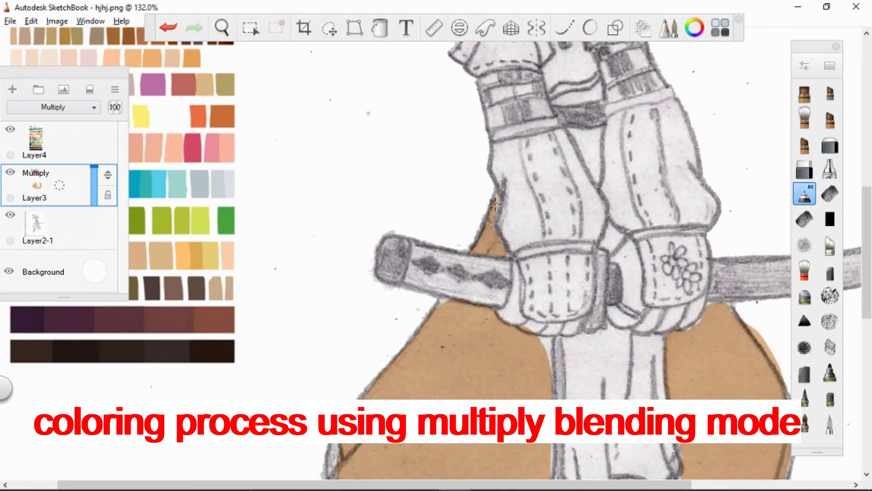
Darken the skirt's bottom hem band with olive green along its full length.
{"action": "left_click_drag", "start_coordinate": [650, 208], "coordinate": [644, 121]}
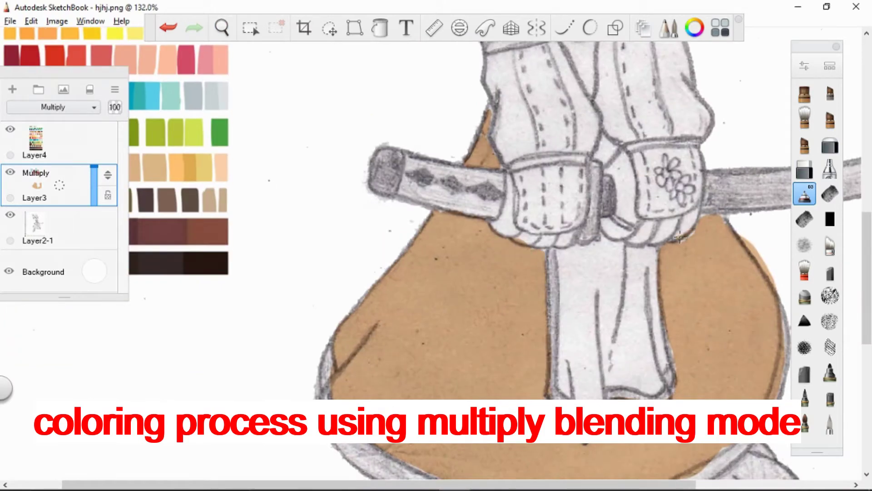
{"action": "mouse_move", "coordinate": [680, 237]}
{"action": "left_mouse_down"}
{"action": "mouse_move", "coordinate": [583, 160]}
{"action": "mouse_move", "coordinate": [544, 221]}
{"action": "left_mouse_up"}
{"action": "key", "text": "e"}
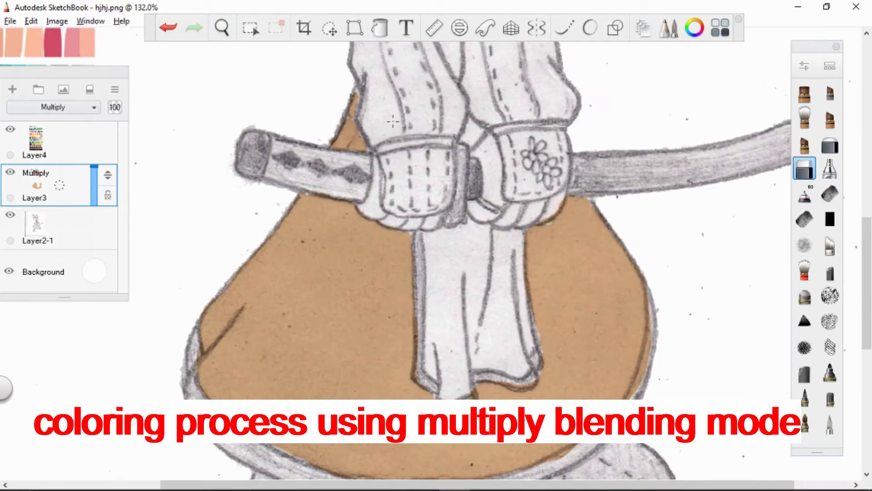
{"action": "left_click", "coordinate": [222, 27]}
{"action": "left_click_drag", "start_coordinate": [425, 263], "coordinate": [409, 272]}
{"action": "key", "text": "e"}
{"action": "mouse_move", "coordinate": [422, 208]}
{"action": "left_mouse_down"}
{"action": "mouse_move", "coordinate": [319, 258]}
{"action": "mouse_move", "coordinate": [397, 330]}
{"action": "mouse_move", "coordinate": [553, 345]}
{"action": "mouse_move", "coordinate": [636, 314]}
{"action": "mouse_move", "coordinate": [688, 270]}
{"action": "mouse_move", "coordinate": [701, 190]}
{"action": "mouse_move", "coordinate": [695, 250]}
{"action": "left_mouse_up"}
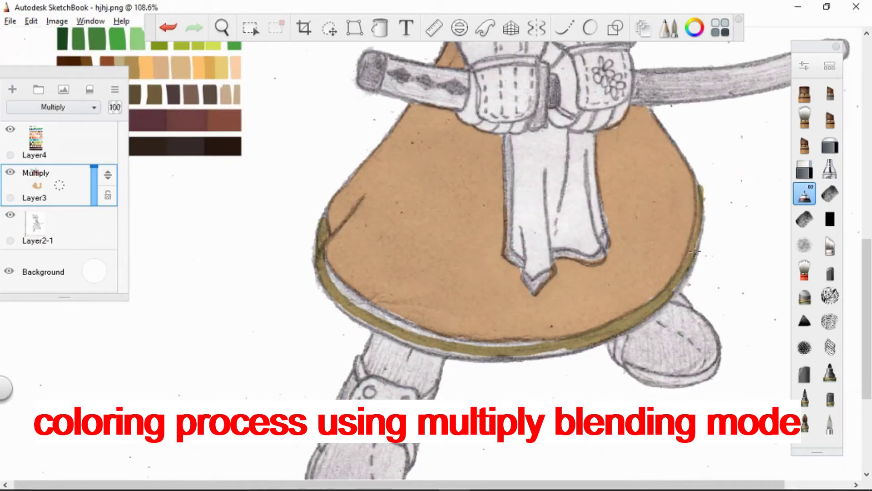
{"action": "mouse_move", "coordinate": [568, 354]}
{"action": "left_mouse_down"}
{"action": "mouse_move", "coordinate": [331, 282]}
{"action": "mouse_move", "coordinate": [538, 345]}
{"action": "left_mouse_up"}
{"action": "left_click_drag", "start_coordinate": [345, 314], "coordinate": [516, 356]}
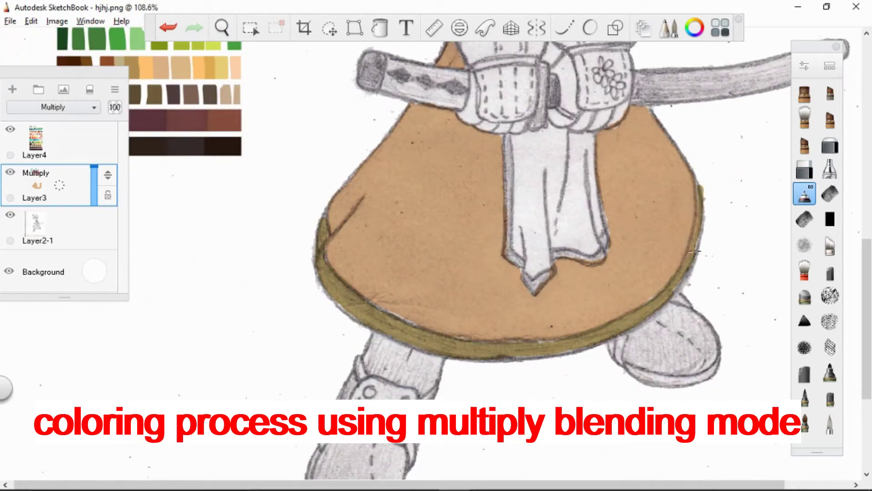
{"action": "mouse_move", "coordinate": [698, 233]}
{"action": "left_mouse_down"}
{"action": "mouse_move", "coordinate": [560, 235]}
{"action": "mouse_move", "coordinate": [663, 236]}
{"action": "left_mouse_up"}
{"action": "left_click", "coordinate": [805, 193]}
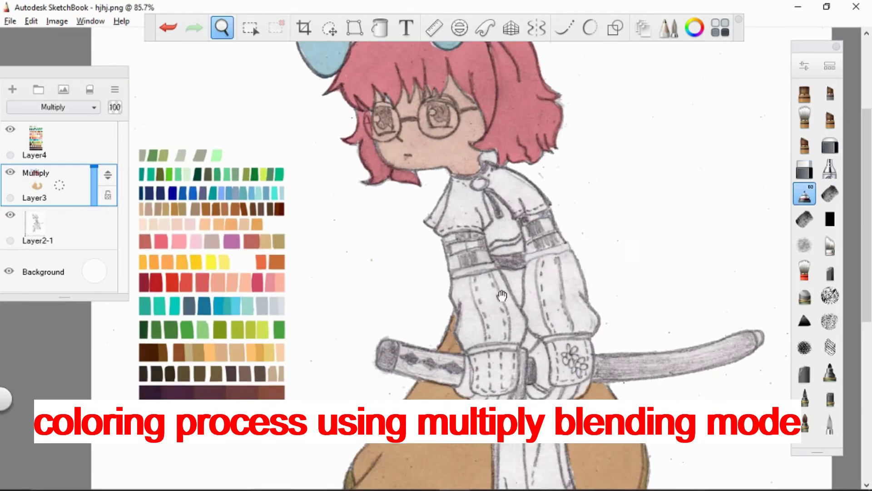
Paint the collar yellow and both sleeves blue-grey.
{"action": "mouse_move", "coordinate": [452, 186]}
{"action": "left_mouse_down"}
{"action": "mouse_move", "coordinate": [482, 195]}
{"action": "mouse_move", "coordinate": [498, 190]}
{"action": "mouse_move", "coordinate": [504, 137]}
{"action": "mouse_move", "coordinate": [555, 175]}
{"action": "left_mouse_up"}
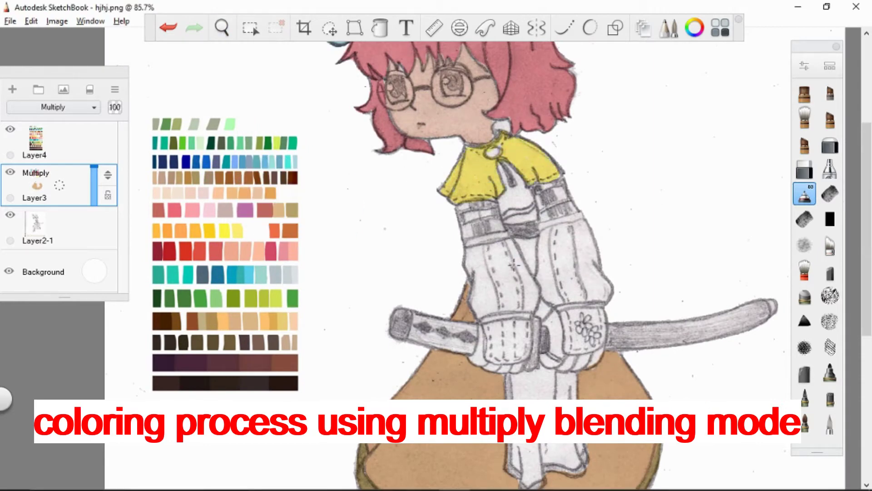
{"action": "mouse_move", "coordinate": [506, 252]}
{"action": "left_mouse_down"}
{"action": "mouse_move", "coordinate": [488, 269]}
{"action": "mouse_move", "coordinate": [495, 254]}
{"action": "mouse_move", "coordinate": [514, 265]}
{"action": "left_mouse_up"}
{"action": "left_click_drag", "start_coordinate": [477, 310], "coordinate": [530, 290]}
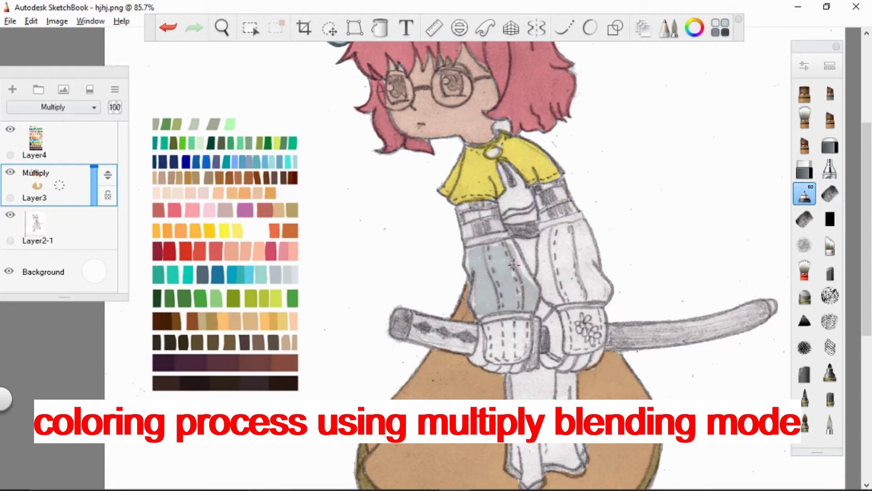
{"action": "left_click_drag", "start_coordinate": [470, 254], "coordinate": [475, 316]}
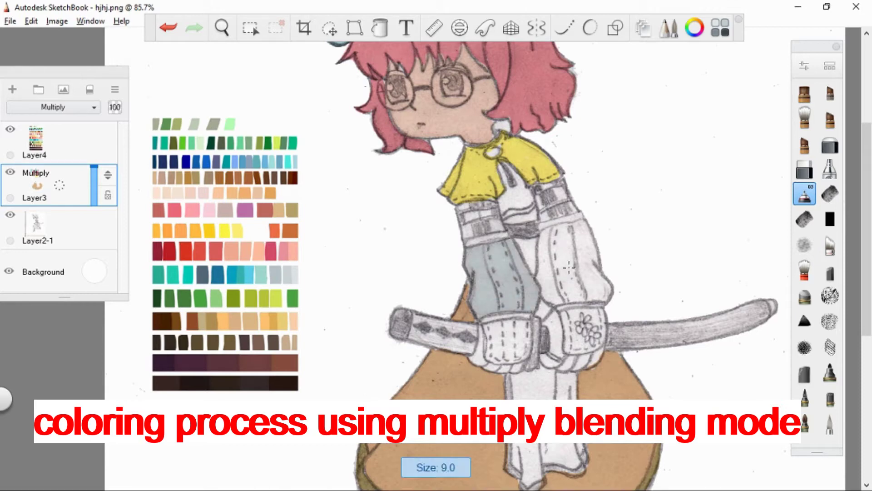
{"action": "mouse_move", "coordinate": [545, 277]}
{"action": "left_mouse_down"}
{"action": "mouse_move", "coordinate": [568, 300]}
{"action": "mouse_move", "coordinate": [602, 266]}
{"action": "mouse_move", "coordinate": [573, 252]}
{"action": "mouse_move", "coordinate": [591, 273]}
{"action": "mouse_move", "coordinate": [582, 234]}
{"action": "left_mouse_up"}
Colour the front strap yellow with an orange left edge, discarding a stray orange stroke.
{"action": "left_click", "coordinate": [253, 225], "text": "alt"}
{"action": "mouse_move", "coordinate": [528, 261]}
{"action": "left_mouse_down"}
{"action": "mouse_move", "coordinate": [522, 244]}
{"action": "mouse_move", "coordinate": [533, 249]}
{"action": "left_mouse_up"}
{"action": "key", "text": "ctrl+z"}
{"action": "left_click_drag", "start_coordinate": [522, 379], "coordinate": [530, 398]}
{"action": "scroll", "coordinate": [527, 318], "scroll_direction": "down", "scroll_amount": 3}
{"action": "mouse_move", "coordinate": [514, 300]}
{"action": "left_mouse_down"}
{"action": "mouse_move", "coordinate": [522, 359]}
{"action": "mouse_move", "coordinate": [531, 306]}
{"action": "left_mouse_up"}
{"action": "mouse_move", "coordinate": [538, 269]}
{"action": "left_mouse_down"}
{"action": "mouse_move", "coordinate": [570, 350]}
{"action": "mouse_move", "coordinate": [547, 291]}
{"action": "mouse_move", "coordinate": [557, 304]}
{"action": "left_mouse_up"}
{"action": "left_click", "coordinate": [203, 123], "text": "alt"}
{"action": "left_click_drag", "start_coordinate": [500, 335], "coordinate": [502, 277]}
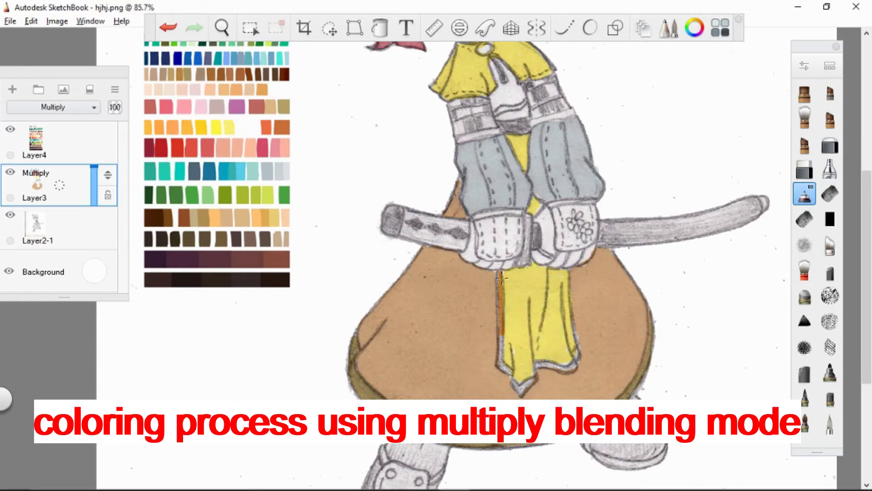
Paint purple stripe bands on both upper arms.
{"action": "key", "text": "space"}
{"action": "left_click_drag", "start_coordinate": [531, 302], "coordinate": [318, 249]}
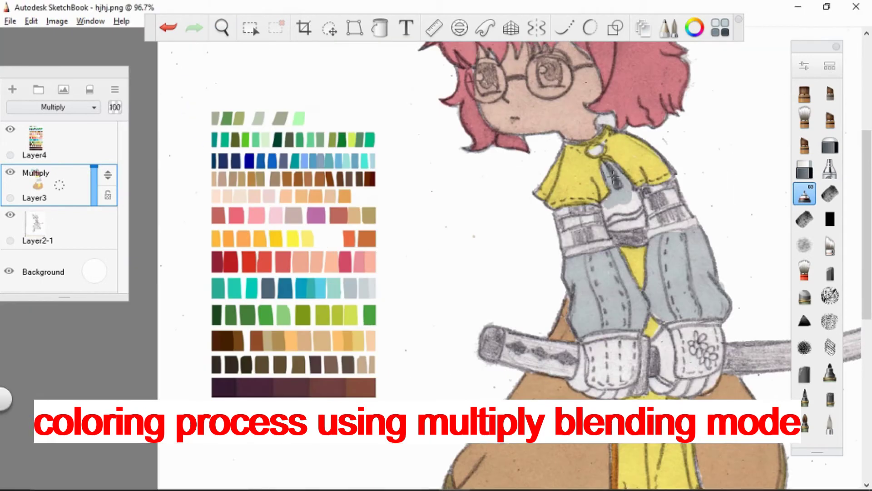
{"action": "left_click", "coordinate": [379, 201], "text": "alt"}
{"action": "left_click_drag", "start_coordinate": [573, 210], "coordinate": [583, 208]}
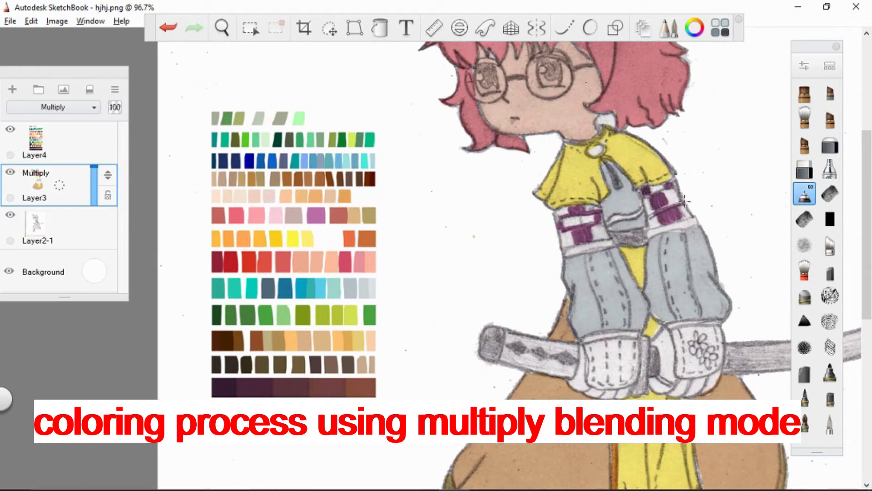
{"action": "left_click_drag", "start_coordinate": [637, 193], "coordinate": [675, 174]}
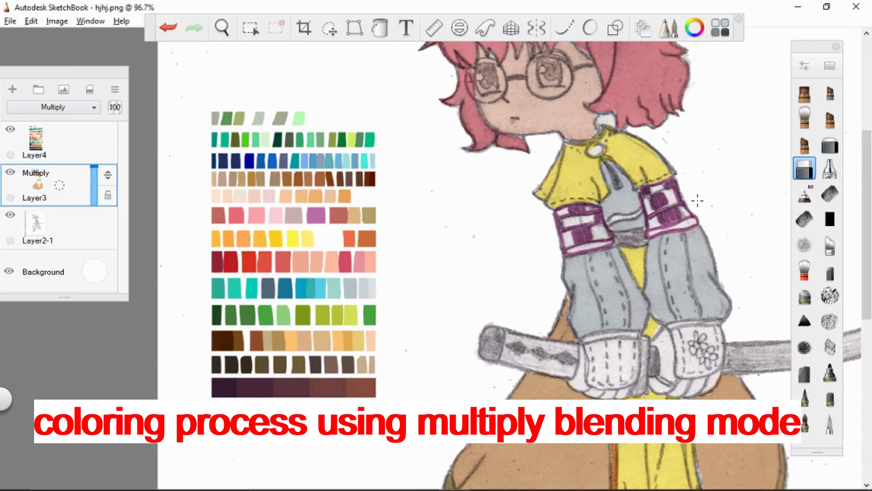
{"action": "key", "text": "space"}
{"action": "left_click_drag", "start_coordinate": [604, 224], "coordinate": [286, 193]}
{"action": "key", "text": "alt"}
{"action": "left_click", "coordinate": [275, 232], "text": "alt"}
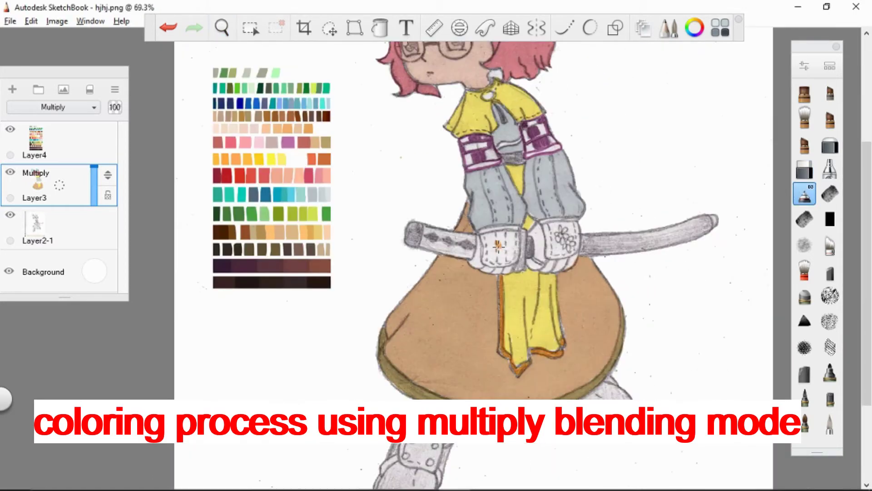
Paint both gloves orange, the sword pommel brown, and the guard and blade red-brown.
{"action": "left_click_drag", "start_coordinate": [488, 234], "coordinate": [499, 246]}
{"action": "left_click_drag", "start_coordinate": [546, 229], "coordinate": [547, 228]}
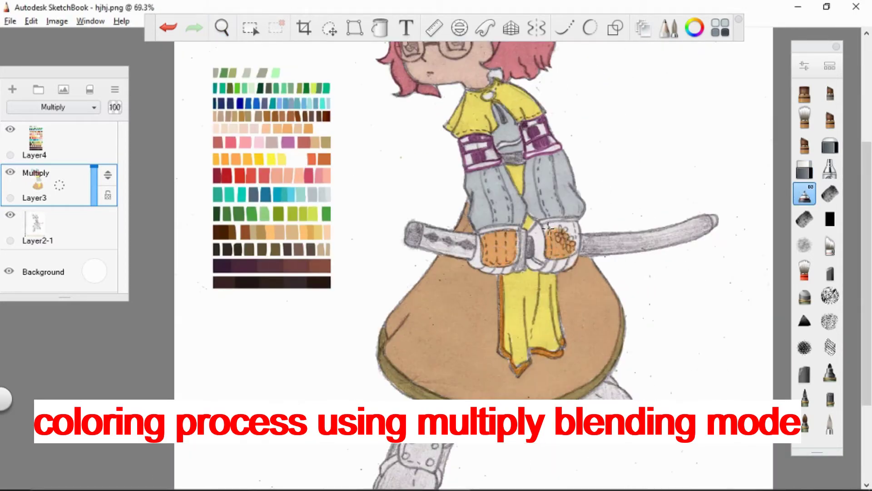
{"action": "mouse_move", "coordinate": [482, 224]}
{"action": "left_mouse_down"}
{"action": "mouse_move", "coordinate": [541, 229]}
{"action": "mouse_move", "coordinate": [415, 253]}
{"action": "mouse_move", "coordinate": [549, 240]}
{"action": "mouse_move", "coordinate": [541, 212]}
{"action": "left_mouse_up"}
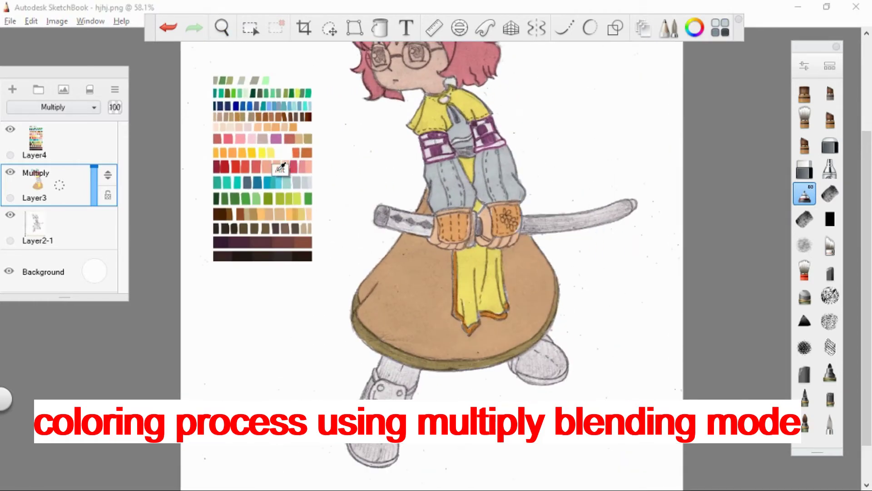
{"action": "mouse_move", "coordinate": [457, 183]}
{"action": "left_mouse_down"}
{"action": "mouse_move", "coordinate": [480, 244]}
{"action": "mouse_move", "coordinate": [500, 249]}
{"action": "mouse_move", "coordinate": [459, 253]}
{"action": "mouse_move", "coordinate": [518, 246]}
{"action": "mouse_move", "coordinate": [408, 225]}
{"action": "mouse_move", "coordinate": [429, 255]}
{"action": "left_mouse_up"}
{"action": "left_click_drag", "start_coordinate": [491, 273], "coordinate": [497, 289]}
{"action": "mouse_move", "coordinate": [555, 277]}
{"action": "left_mouse_down"}
{"action": "mouse_move", "coordinate": [654, 282]}
{"action": "mouse_move", "coordinate": [576, 273]}
{"action": "mouse_move", "coordinate": [702, 254]}
{"action": "left_mouse_up"}
{"action": "left_click_drag", "start_coordinate": [575, 246], "coordinate": [688, 34]}
Colour both socks and the left shoe's toe pink.
{"action": "left_click_drag", "start_coordinate": [487, 286], "coordinate": [477, 257]}
{"action": "mouse_move", "coordinate": [673, 241]}
{"action": "left_mouse_down"}
{"action": "mouse_move", "coordinate": [682, 266]}
{"action": "mouse_move", "coordinate": [702, 257]}
{"action": "mouse_move", "coordinate": [692, 244]}
{"action": "mouse_move", "coordinate": [702, 224]}
{"action": "left_mouse_up"}
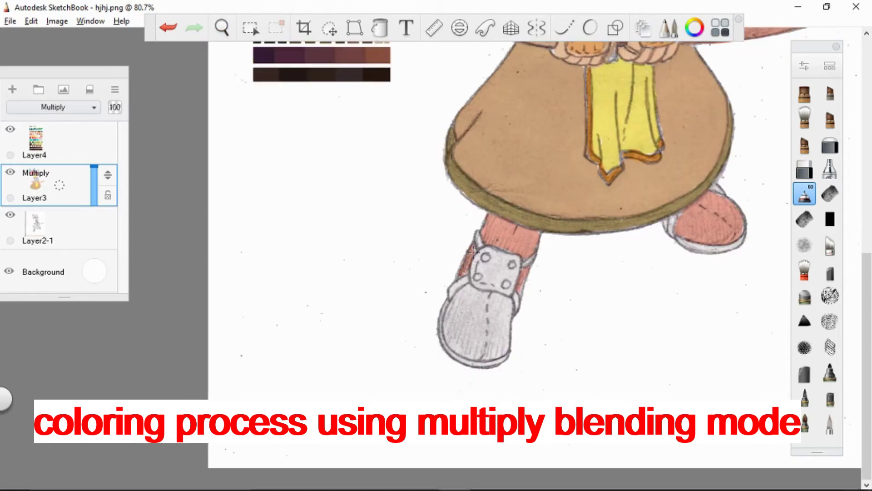
{"action": "mouse_move", "coordinate": [474, 251]}
{"action": "left_mouse_down"}
{"action": "mouse_move", "coordinate": [482, 323]}
{"action": "mouse_move", "coordinate": [475, 295]}
{"action": "mouse_move", "coordinate": [500, 313]}
{"action": "mouse_move", "coordinate": [466, 294]}
{"action": "mouse_move", "coordinate": [495, 355]}
{"action": "left_mouse_up"}
{"action": "scroll", "coordinate": [525, 269], "scroll_direction": "down", "scroll_amount": 5}
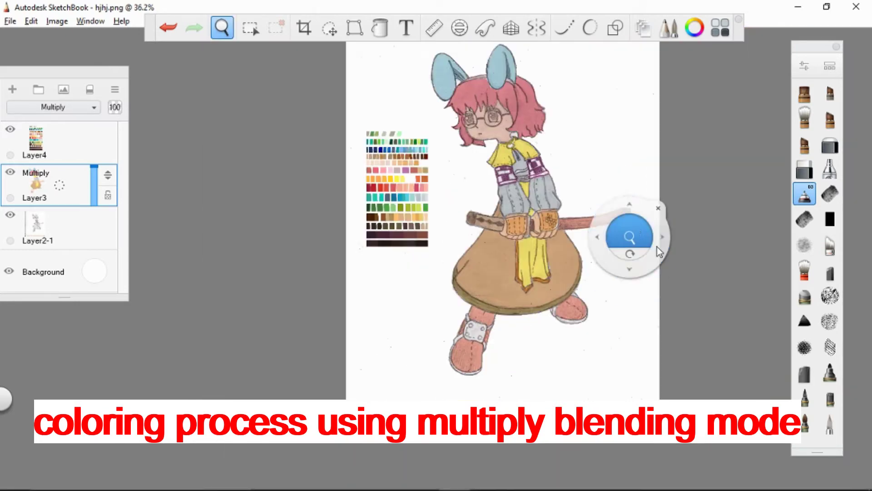
Paint the shoe buckle plate, sole edge and other shoe's strap yellow.
{"action": "scroll", "coordinate": [535, 131], "scroll_direction": "up", "scroll_amount": 4}
{"action": "left_click", "coordinate": [534, 135], "text": "alt"}
{"action": "scroll", "coordinate": [413, 143], "scroll_direction": "up", "scroll_amount": 4}
{"action": "mouse_move", "coordinate": [436, 168]}
{"action": "left_mouse_down"}
{"action": "mouse_move", "coordinate": [450, 209]}
{"action": "mouse_move", "coordinate": [477, 223]}
{"action": "mouse_move", "coordinate": [452, 174]}
{"action": "mouse_move", "coordinate": [429, 214]}
{"action": "mouse_move", "coordinate": [438, 134]}
{"action": "mouse_move", "coordinate": [387, 243]}
{"action": "mouse_move", "coordinate": [468, 359]}
{"action": "left_mouse_up"}
{"action": "left_click_drag", "start_coordinate": [455, 109], "coordinate": [123, 245]}
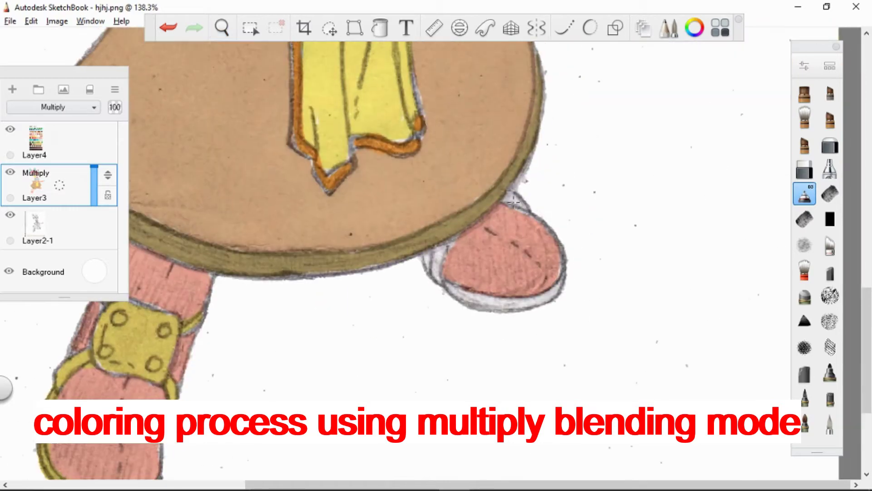
{"action": "left_click_drag", "start_coordinate": [522, 193], "coordinate": [505, 209]}
{"action": "mouse_move", "coordinate": [450, 241]}
{"action": "left_mouse_down"}
{"action": "mouse_move", "coordinate": [434, 272]}
{"action": "mouse_move", "coordinate": [490, 307]}
{"action": "left_mouse_up"}
Fill the pale gaps in the hair with pink.
{"action": "key", "text": "space"}
{"action": "scroll", "coordinate": [494, 224], "scroll_direction": "down", "scroll_amount": 4}
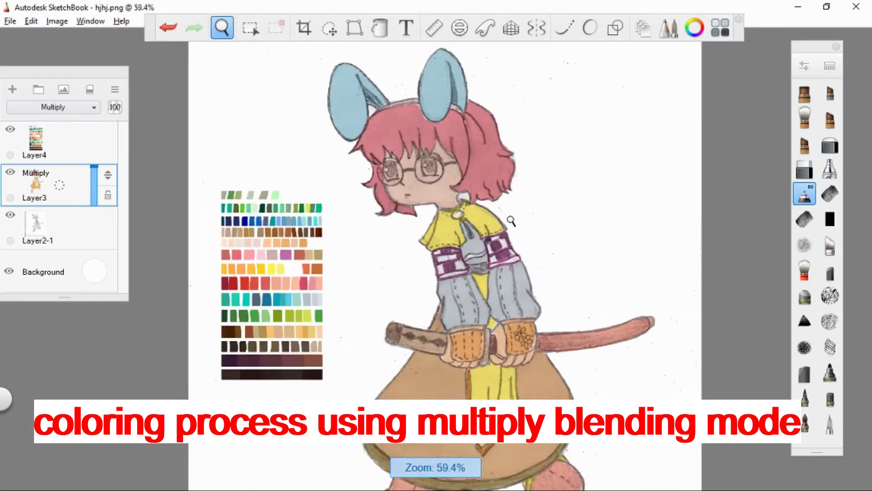
{"action": "scroll", "coordinate": [519, 208], "scroll_direction": "up", "scroll_amount": 5}
{"action": "mouse_move", "coordinate": [425, 150]}
{"action": "left_mouse_down"}
{"action": "mouse_move", "coordinate": [459, 162]}
{"action": "mouse_move", "coordinate": [505, 205]}
{"action": "left_mouse_up"}
{"action": "scroll", "coordinate": [675, 191], "scroll_direction": "down", "scroll_amount": 5}
{"action": "scroll", "coordinate": [466, 195], "scroll_direction": "up", "scroll_amount": 5}
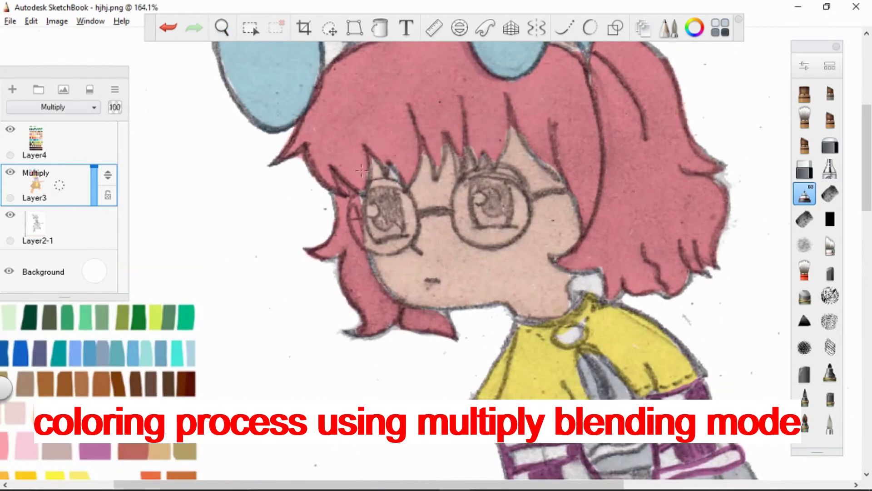
Paint both irises purple, undoing the stray stroke on the right eye.
{"action": "mouse_move", "coordinate": [380, 214]}
{"action": "left_mouse_down"}
{"action": "mouse_move", "coordinate": [385, 202]}
{"action": "mouse_move", "coordinate": [389, 220]}
{"action": "left_mouse_up"}
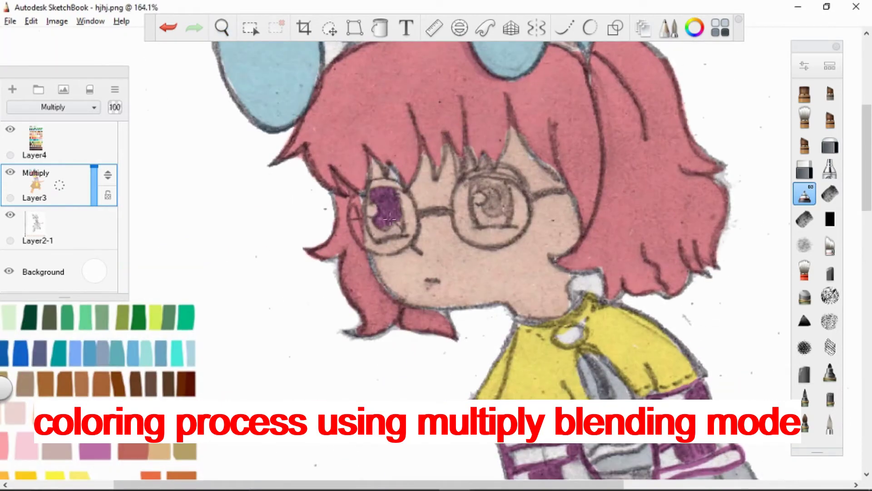
{"action": "mouse_move", "coordinate": [488, 181]}
{"action": "left_mouse_down"}
{"action": "mouse_move", "coordinate": [496, 213]}
{"action": "mouse_move", "coordinate": [505, 197]}
{"action": "left_mouse_up"}
{"action": "left_click", "coordinate": [103, 234]}
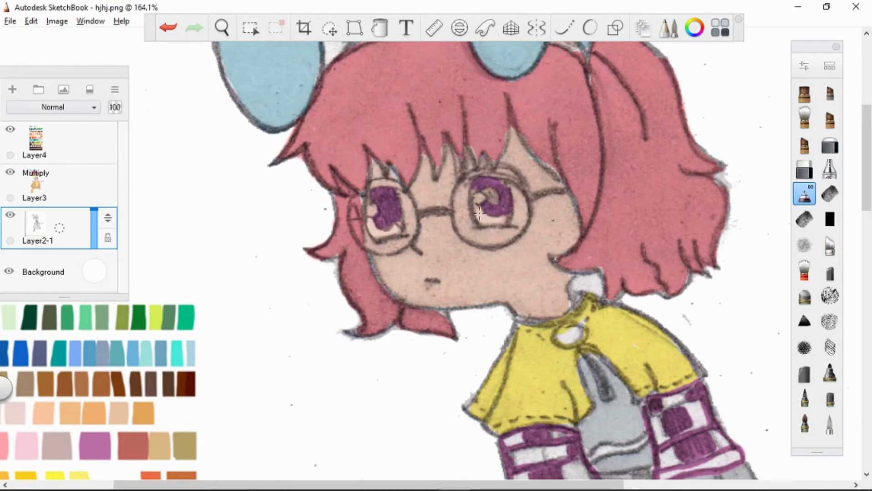
{"action": "key", "text": "ctrl+z"}
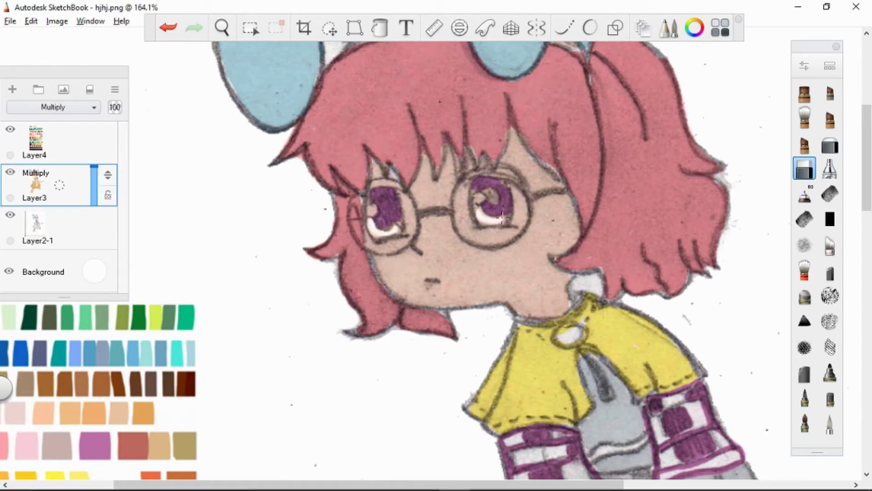
{"action": "scroll", "coordinate": [503, 218], "scroll_direction": "down", "scroll_amount": 5}
{"action": "scroll", "coordinate": [445, 162], "scroll_direction": "up", "scroll_amount": 4}
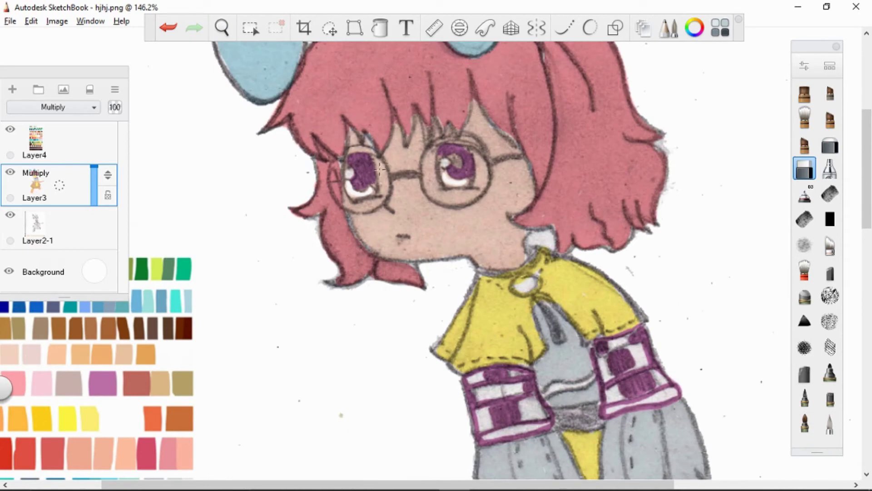
{"action": "key", "text": "ctrl+z"}
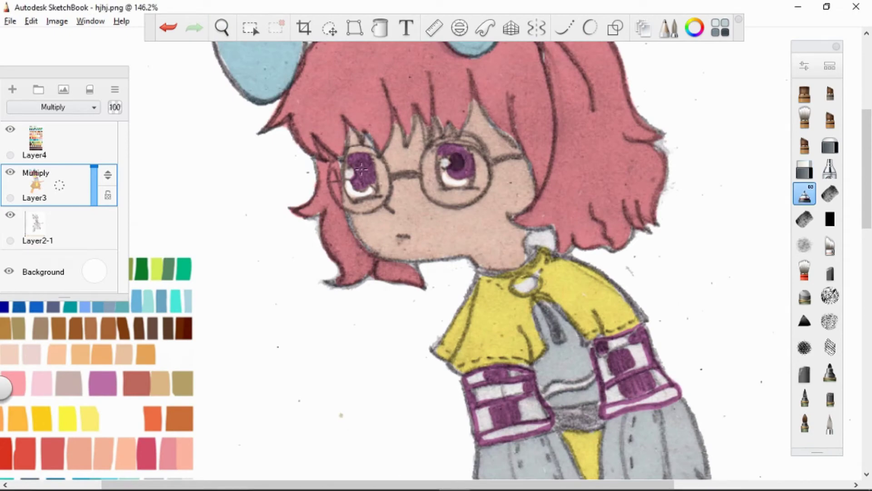
Set the new Layer5 to Multiply blending for shading.
{"action": "key", "text": "space"}
{"action": "left_click_drag", "start_coordinate": [457, 176], "coordinate": [584, 204]}
{"action": "left_click", "coordinate": [53, 107]}
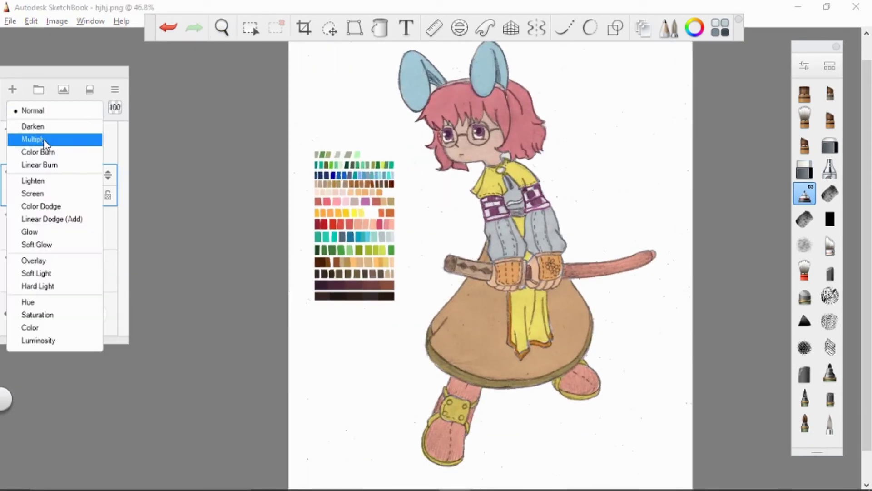
{"action": "left_click", "coordinate": [46, 142]}
{"action": "key", "text": "space"}
{"action": "mouse_move", "coordinate": [500, 181]}
{"action": "left_mouse_down"}
{"action": "mouse_move", "coordinate": [415, 182]}
{"action": "mouse_move", "coordinate": [483, 249]}
{"action": "mouse_move", "coordinate": [427, 131]}
{"action": "mouse_move", "coordinate": [385, 144]}
{"action": "left_mouse_up"}
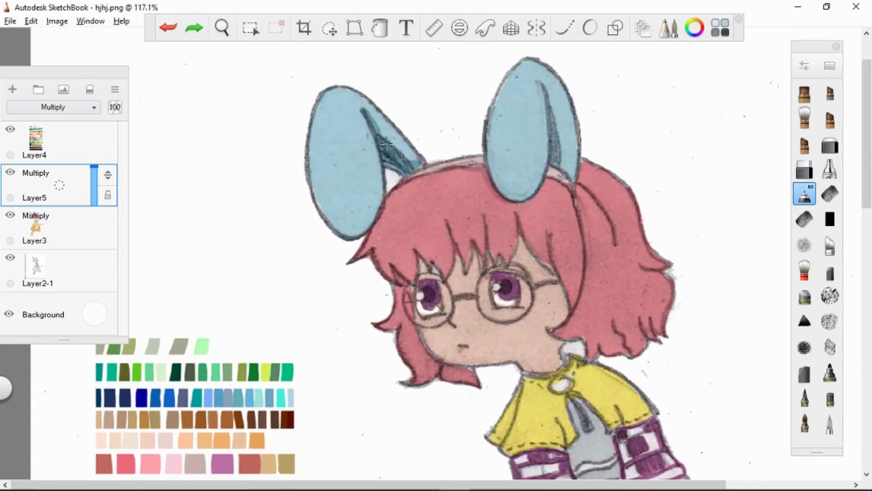
Shade the insides of both bunny ears a darker blue on Layer5.
{"action": "mouse_move", "coordinate": [363, 114]}
{"action": "left_mouse_down"}
{"action": "mouse_move", "coordinate": [336, 214]}
{"action": "mouse_move", "coordinate": [377, 132]}
{"action": "left_mouse_up"}
{"action": "key", "text": "o"}
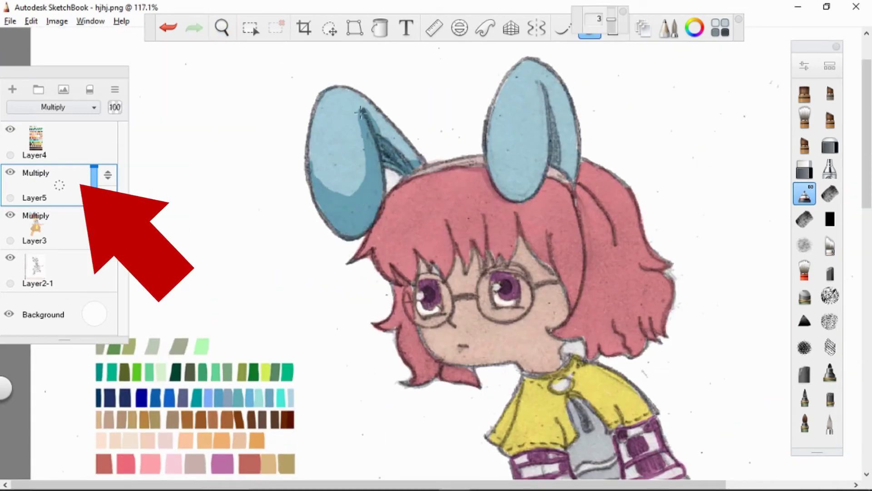
{"action": "mouse_move", "coordinate": [525, 64]}
{"action": "left_mouse_down"}
{"action": "mouse_move", "coordinate": [518, 198]}
{"action": "mouse_move", "coordinate": [542, 86]}
{"action": "left_mouse_up"}
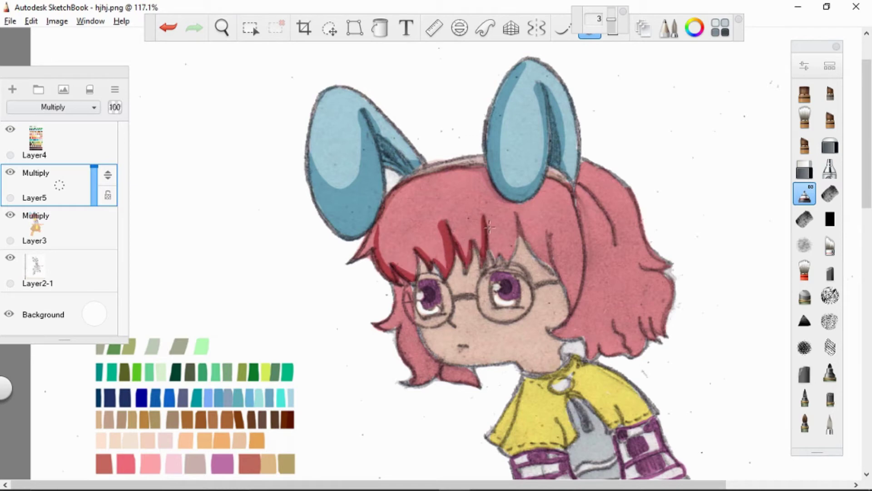
Paint dark-red strands down the right side of the hair.
{"action": "left_click_drag", "start_coordinate": [506, 257], "coordinate": [516, 211]}
{"action": "left_click_drag", "start_coordinate": [562, 195], "coordinate": [562, 257]}
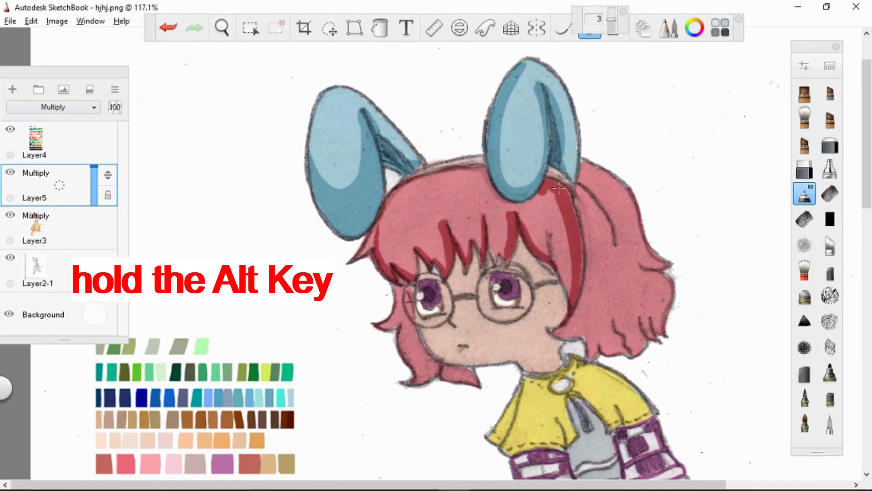
{"action": "left_click_drag", "start_coordinate": [559, 185], "coordinate": [611, 228]}
{"action": "mouse_move", "coordinate": [580, 155]}
{"action": "left_mouse_down"}
{"action": "mouse_move", "coordinate": [613, 181]}
{"action": "mouse_move", "coordinate": [629, 255]}
{"action": "left_mouse_up"}
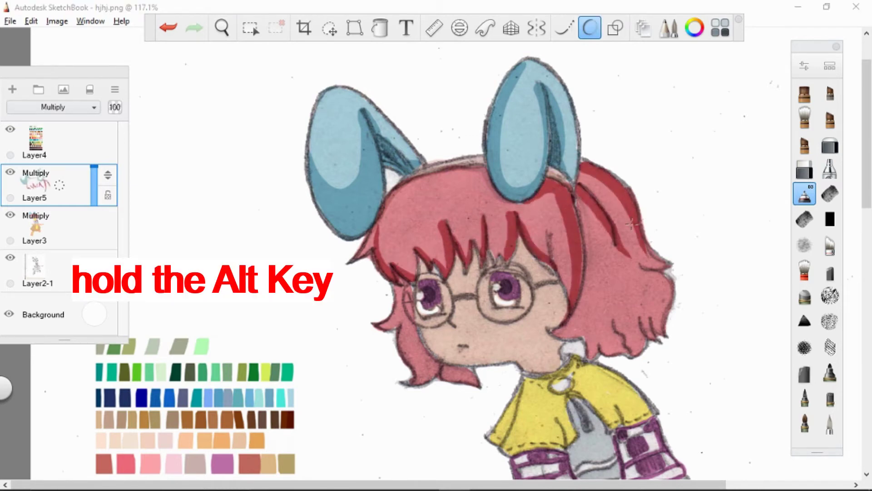
Add dark-red strands across the upper-left hair and more on the right side.
{"action": "left_click_drag", "start_coordinate": [405, 288], "coordinate": [437, 227]}
{"action": "left_click_drag", "start_coordinate": [645, 155], "coordinate": [628, 200]}
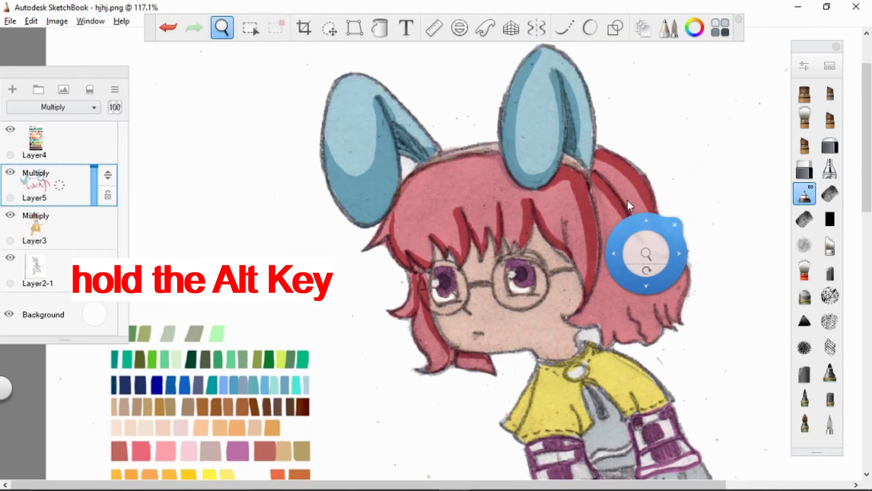
{"action": "left_click_drag", "start_coordinate": [427, 252], "coordinate": [395, 166]}
{"action": "left_click_drag", "start_coordinate": [450, 239], "coordinate": [422, 172]}
{"action": "mouse_move", "coordinate": [454, 219]}
{"action": "left_mouse_down"}
{"action": "mouse_move", "coordinate": [436, 157]}
{"action": "mouse_move", "coordinate": [452, 162]}
{"action": "left_mouse_up"}
{"action": "left_click_drag", "start_coordinate": [495, 218], "coordinate": [463, 157]}
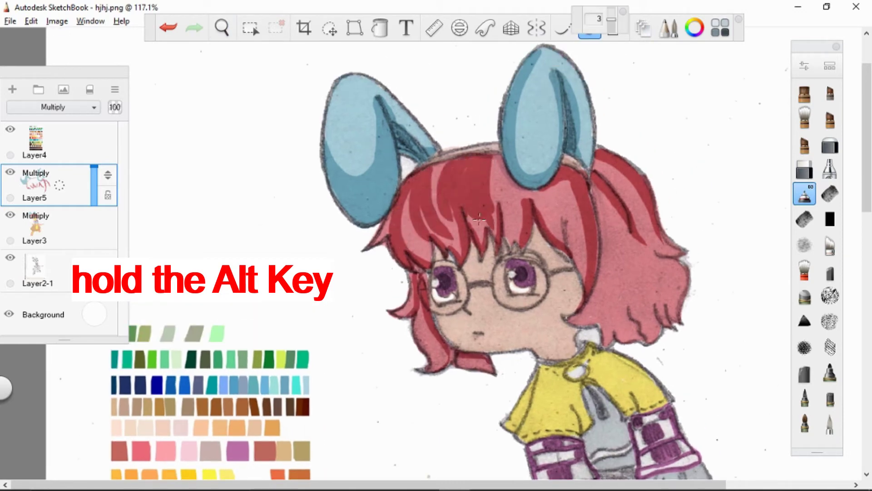
{"action": "left_click_drag", "start_coordinate": [502, 220], "coordinate": [461, 161]}
{"action": "mouse_move", "coordinate": [593, 191]}
{"action": "left_mouse_down"}
{"action": "mouse_move", "coordinate": [594, 164]}
{"action": "mouse_move", "coordinate": [582, 259]}
{"action": "left_mouse_up"}
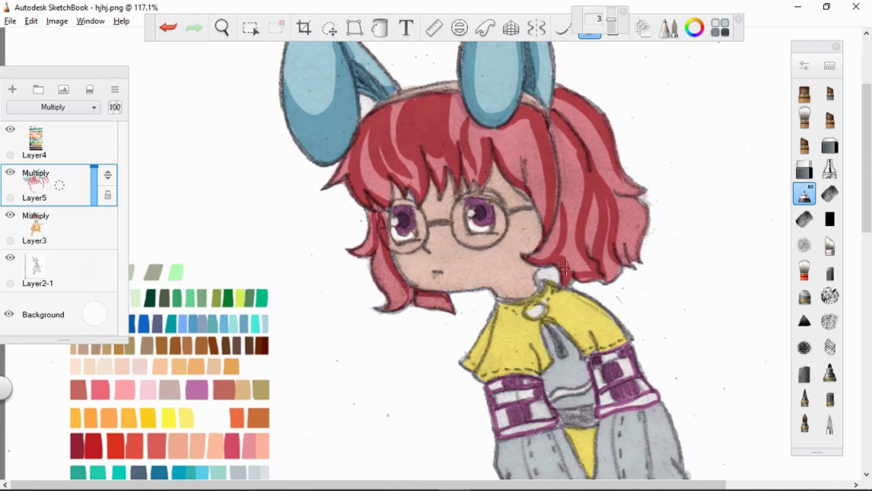
Shade brown around and under the right glasses lens and down the left cheek and jawline.
{"action": "scroll", "coordinate": [565, 269], "scroll_direction": "down", "scroll_amount": 5}
{"action": "scroll", "coordinate": [481, 256], "scroll_direction": "up", "scroll_amount": 8}
{"action": "left_click_drag", "start_coordinate": [466, 279], "coordinate": [460, 213]}
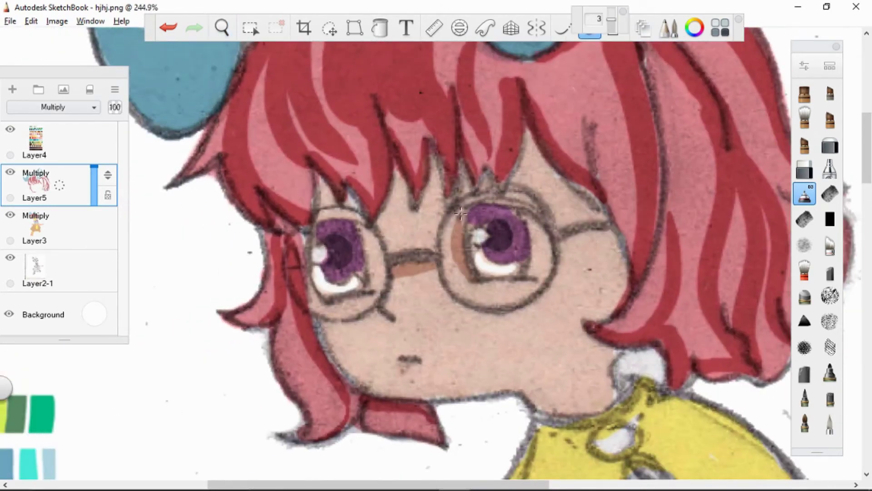
{"action": "left_click_drag", "start_coordinate": [447, 298], "coordinate": [523, 313]}
{"action": "left_click_drag", "start_coordinate": [587, 234], "coordinate": [559, 246]}
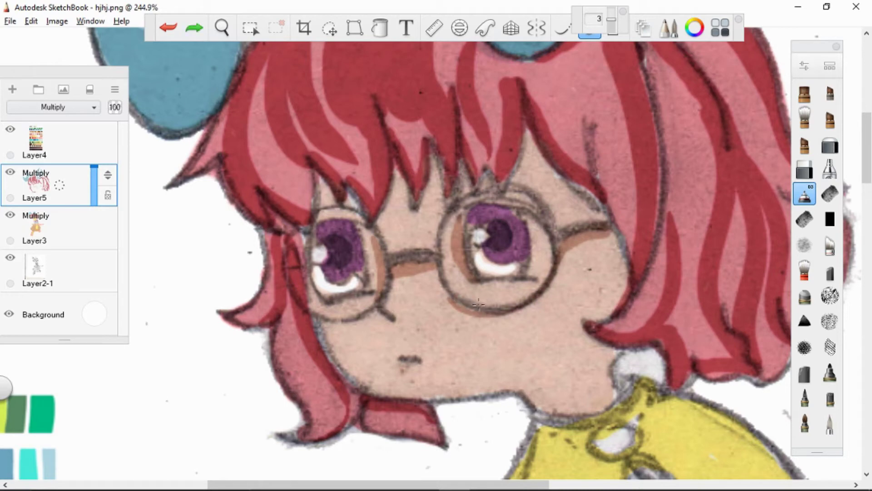
{"action": "mouse_move", "coordinate": [314, 314]}
{"action": "left_mouse_down"}
{"action": "mouse_move", "coordinate": [378, 388]}
{"action": "mouse_move", "coordinate": [492, 386]}
{"action": "mouse_move", "coordinate": [546, 407]}
{"action": "mouse_move", "coordinate": [625, 388]}
{"action": "left_mouse_up"}
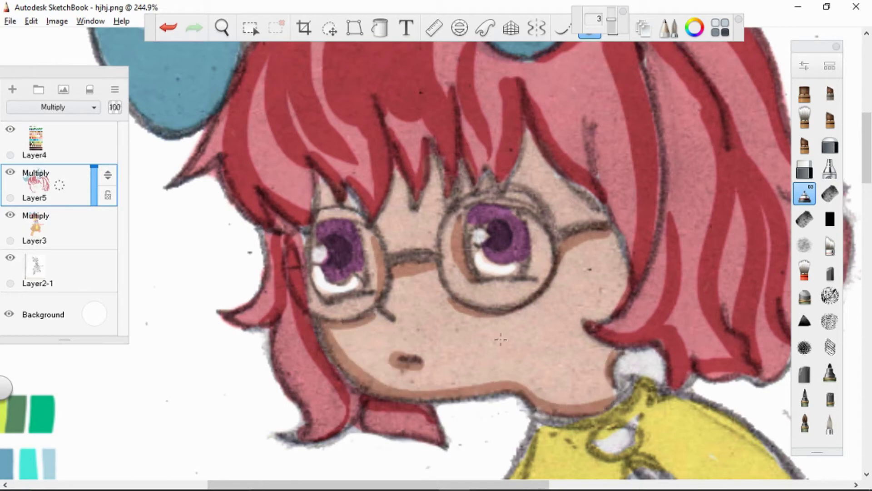
Undo the stray mark near the mouth, zoom back in on the face, and select Layer2-1.
{"action": "key", "text": "ctrl+z"}
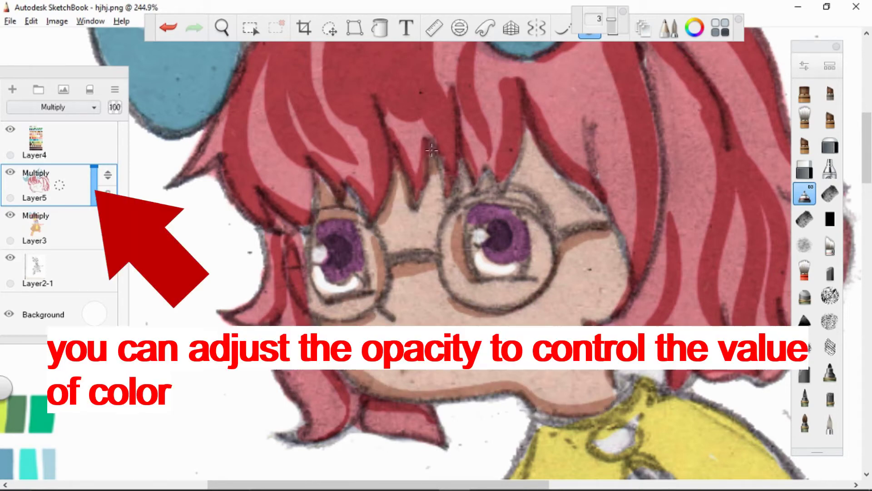
{"action": "key", "text": "space"}
{"action": "left_click_drag", "start_coordinate": [477, 230], "coordinate": [454, 236]}
{"action": "left_click", "coordinate": [84, 278]}
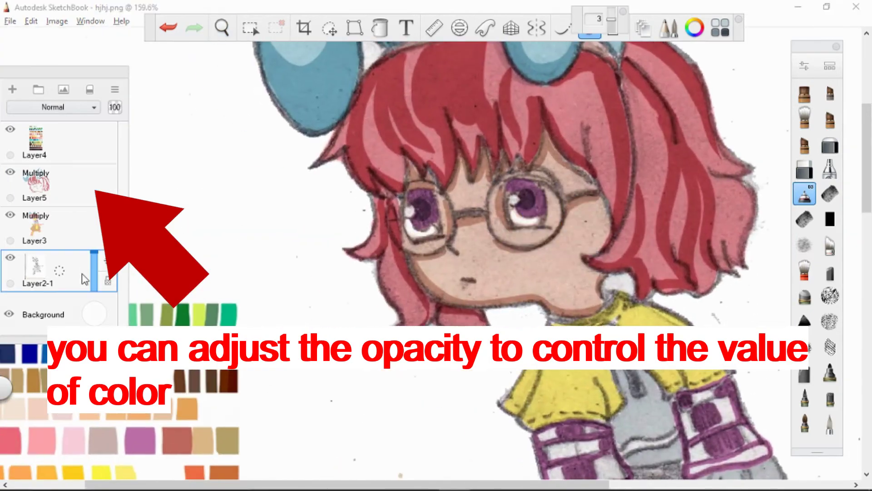
Add a new layer above Layer5 and paint blush on both cheeks.
{"action": "left_click", "coordinate": [34, 186]}
{"action": "left_click", "coordinate": [12, 89]}
{"action": "left_click_drag", "start_coordinate": [599, 225], "coordinate": [584, 159]}
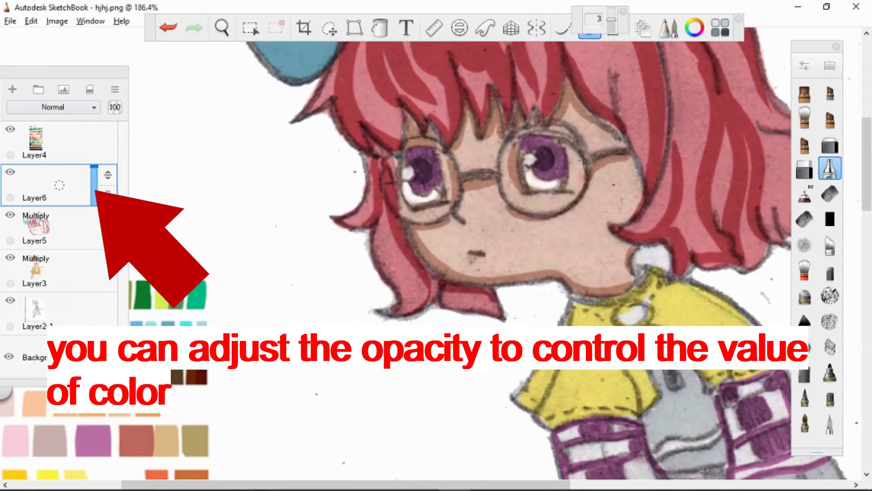
{"action": "left_click_drag", "start_coordinate": [481, 223], "coordinate": [499, 241]}
{"action": "left_click_drag", "start_coordinate": [577, 209], "coordinate": [641, 204]}
Back on Layer5 with a different brush, shade the grey shirt under the yellow collar, undoing one stroke.
{"action": "scroll", "coordinate": [590, 209], "scroll_direction": "down", "scroll_amount": 5}
{"action": "scroll", "coordinate": [455, 204], "scroll_direction": "up", "scroll_amount": 3}
{"action": "left_click", "coordinate": [104, 272]}
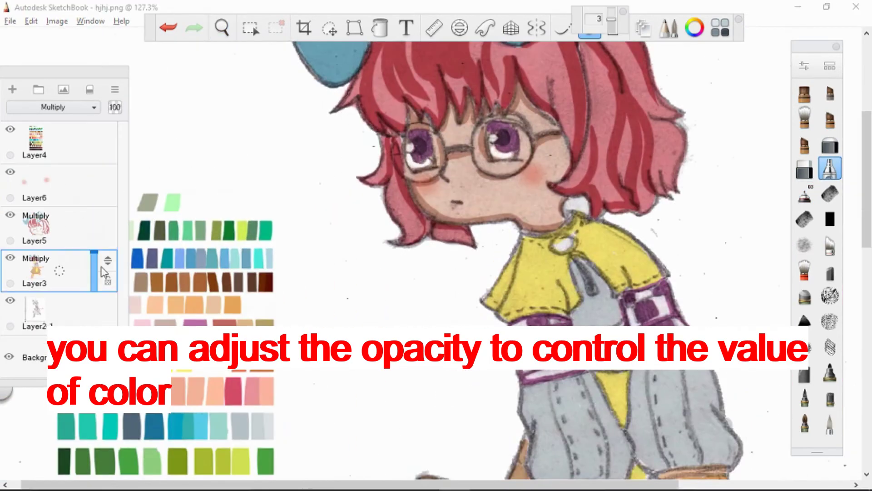
{"action": "left_click", "coordinate": [62, 224]}
{"action": "left_click", "coordinate": [805, 193]}
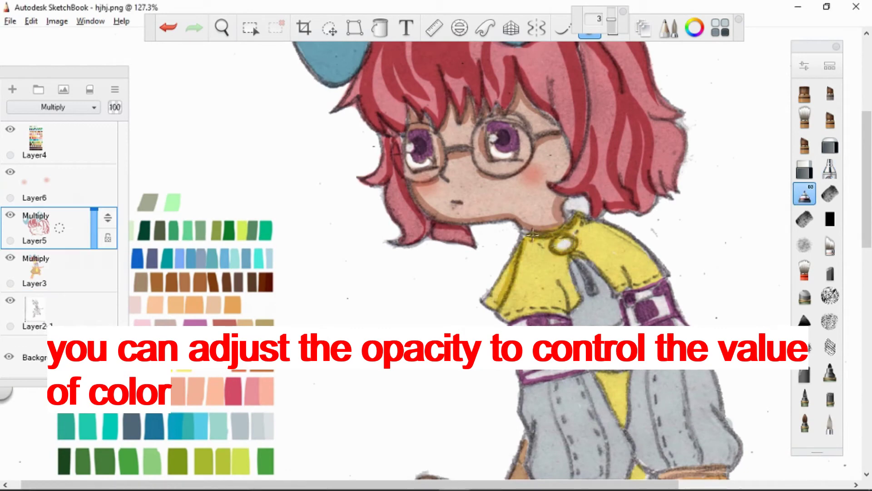
{"action": "left_click_drag", "start_coordinate": [586, 222], "coordinate": [650, 263]}
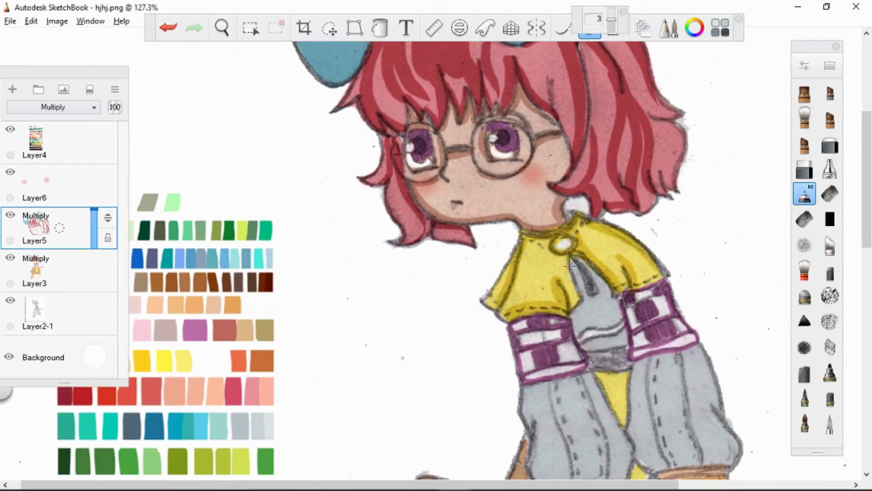
{"action": "left_click_drag", "start_coordinate": [582, 259], "coordinate": [629, 336]}
{"action": "key", "text": "ctrl+z"}
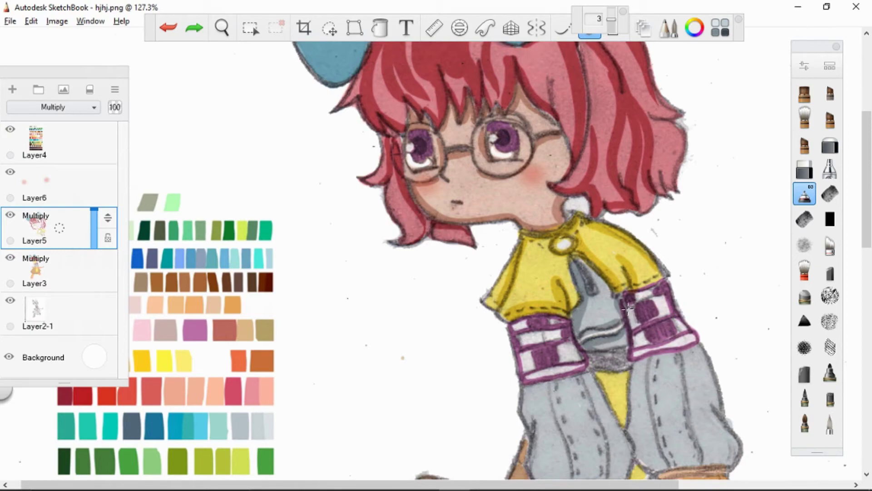
{"action": "scroll", "coordinate": [547, 328], "scroll_direction": "down", "scroll_amount": 3}
Shade both grey sleeves, the gap between the fists, and the left fist's edges.
{"action": "left_click_drag", "start_coordinate": [500, 219], "coordinate": [525, 309]}
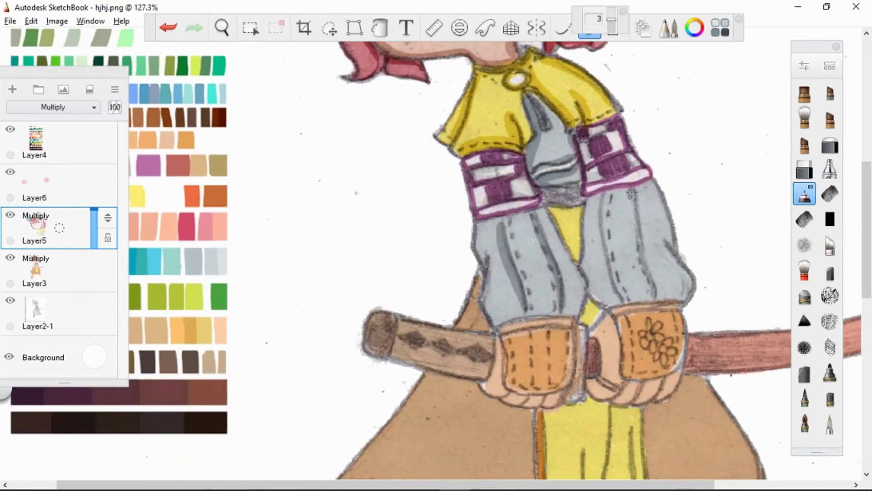
{"action": "mouse_move", "coordinate": [631, 193]}
{"action": "left_mouse_down"}
{"action": "mouse_move", "coordinate": [666, 247]}
{"action": "mouse_move", "coordinate": [636, 291]}
{"action": "mouse_move", "coordinate": [586, 259]}
{"action": "left_mouse_up"}
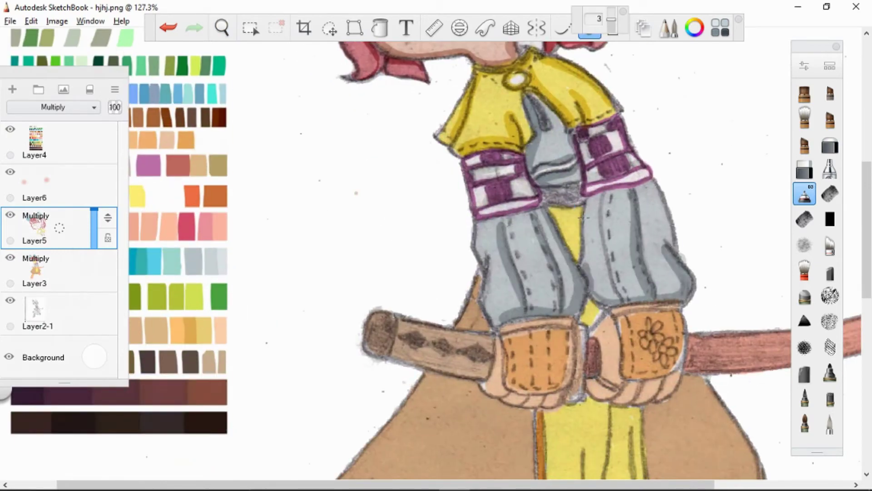
{"action": "scroll", "coordinate": [581, 219], "scroll_direction": "down", "scroll_amount": 2}
{"action": "mouse_move", "coordinate": [577, 225]}
{"action": "left_mouse_down"}
{"action": "mouse_move", "coordinate": [548, 293]}
{"action": "mouse_move", "coordinate": [521, 290]}
{"action": "left_mouse_up"}
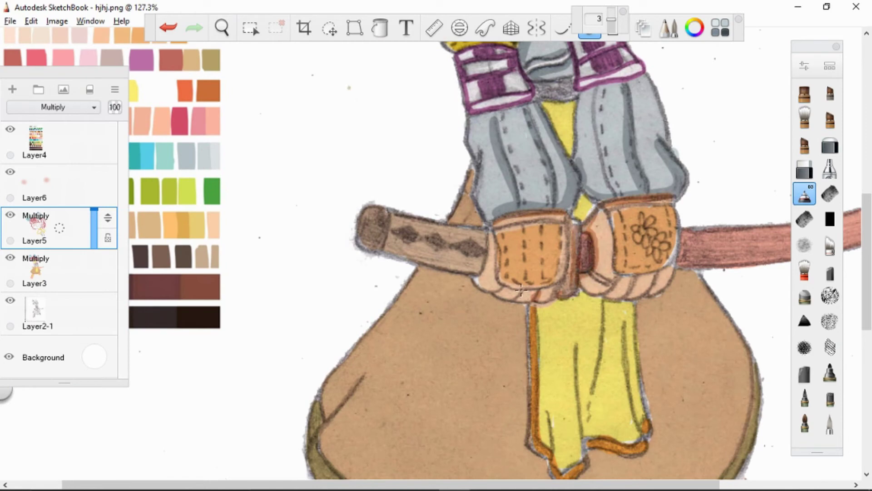
{"action": "left_click_drag", "start_coordinate": [564, 227], "coordinate": [530, 254]}
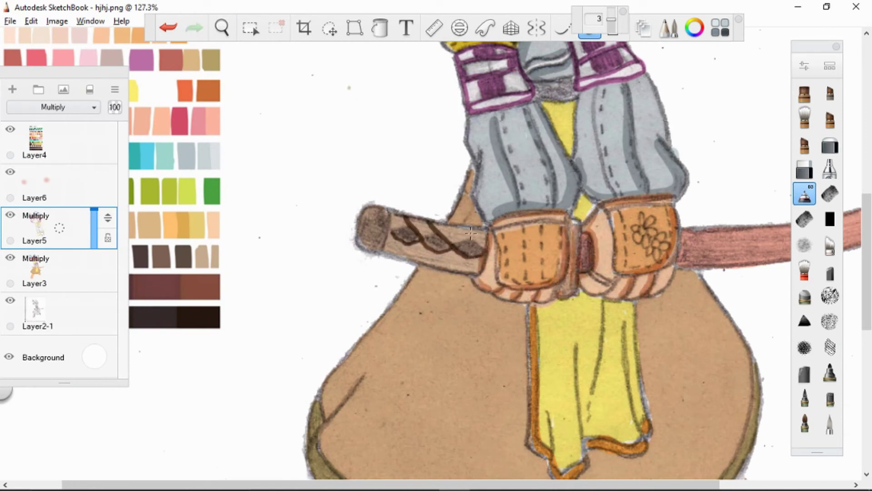
{"action": "scroll", "coordinate": [529, 251], "scroll_direction": "down", "scroll_amount": 4}
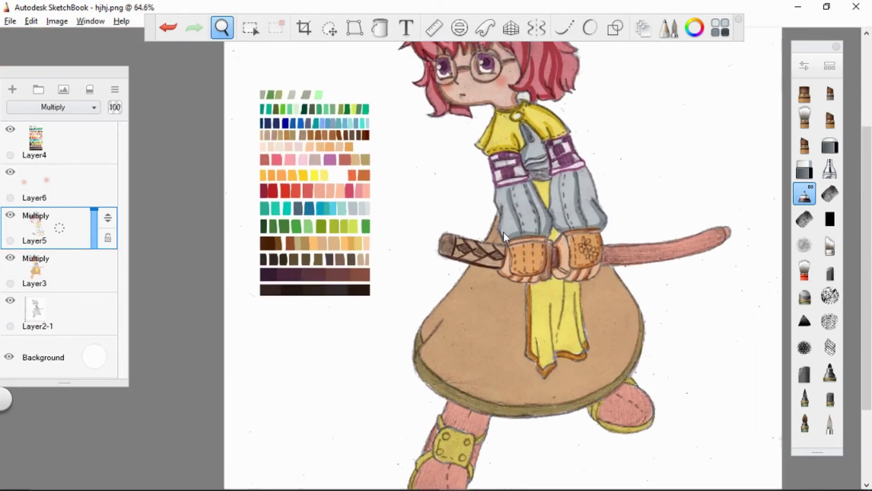
Shade the lower edge of the pink sheath.
{"action": "scroll", "coordinate": [504, 232], "scroll_direction": "up", "scroll_amount": 4}
{"action": "left_click_drag", "start_coordinate": [527, 284], "coordinate": [768, 246]}
{"action": "mouse_move", "coordinate": [523, 232]}
{"action": "left_mouse_down"}
{"action": "mouse_move", "coordinate": [373, 254]}
{"action": "mouse_move", "coordinate": [609, 231]}
{"action": "mouse_move", "coordinate": [629, 255]}
{"action": "mouse_move", "coordinate": [446, 292]}
{"action": "mouse_move", "coordinate": [540, 283]}
{"action": "left_mouse_up"}
{"action": "scroll", "coordinate": [622, 234], "scroll_direction": "down", "scroll_amount": 4}
{"action": "scroll", "coordinate": [432, 190], "scroll_direction": "up", "scroll_amount": 4}
Add an orange stroke on the skirt's left edge and shadow the yellow cloth and skirt's right edge.
{"action": "mouse_move", "coordinate": [374, 217]}
{"action": "left_mouse_down"}
{"action": "mouse_move", "coordinate": [458, 109]}
{"action": "mouse_move", "coordinate": [439, 198]}
{"action": "left_mouse_up"}
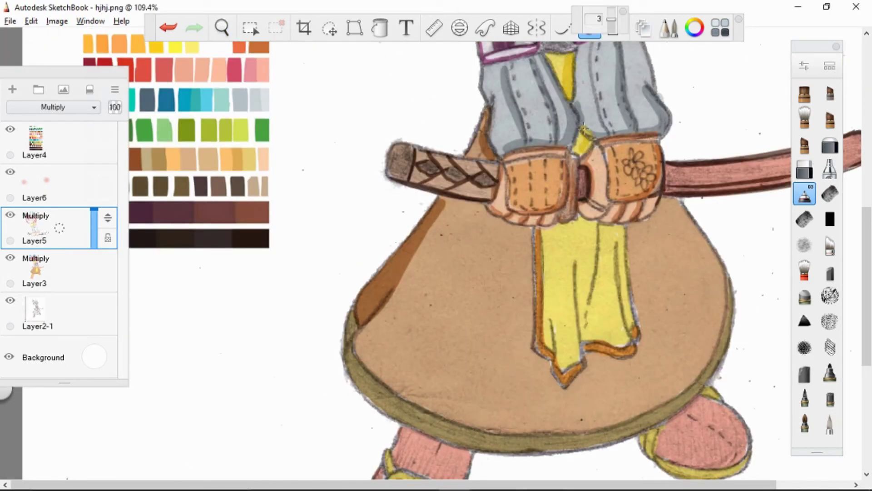
{"action": "mouse_move", "coordinate": [666, 225]}
{"action": "left_mouse_down"}
{"action": "mouse_move", "coordinate": [634, 228]}
{"action": "mouse_move", "coordinate": [642, 349]}
{"action": "mouse_move", "coordinate": [569, 386]}
{"action": "left_mouse_up"}
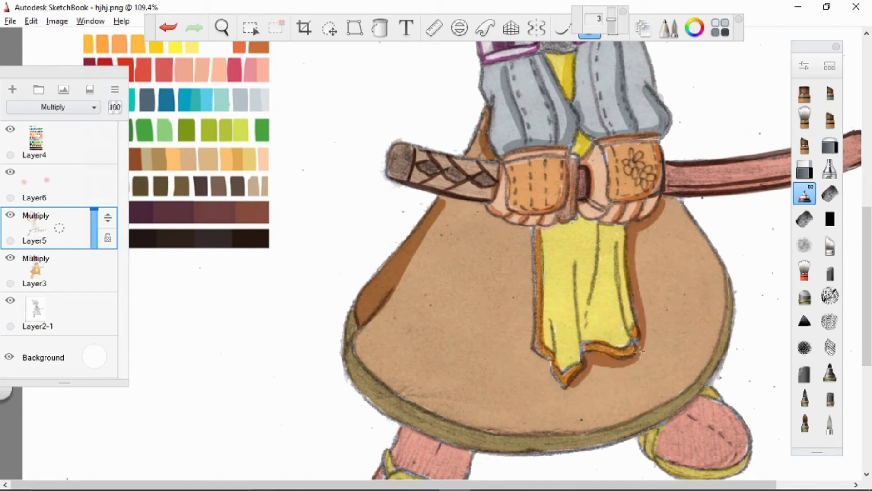
{"action": "mouse_move", "coordinate": [665, 196]}
{"action": "left_mouse_down"}
{"action": "mouse_move", "coordinate": [716, 354]}
{"action": "mouse_move", "coordinate": [627, 414]}
{"action": "left_mouse_up"}
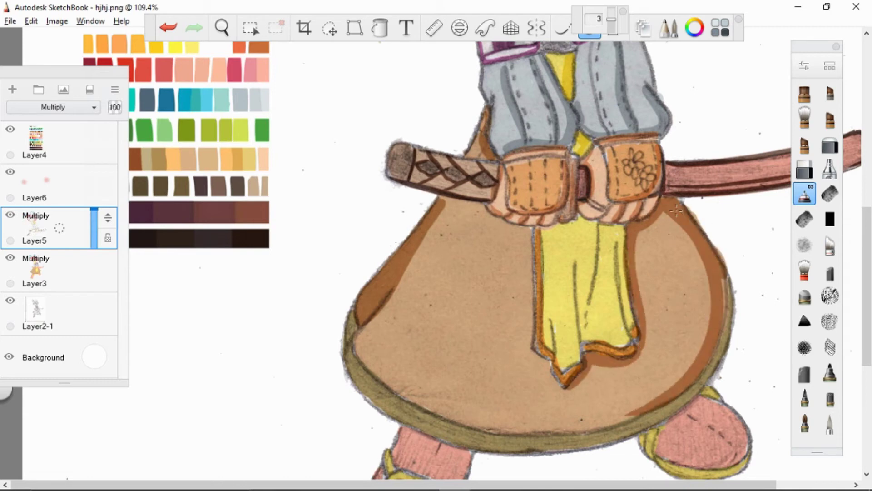
{"action": "key", "text": "e"}
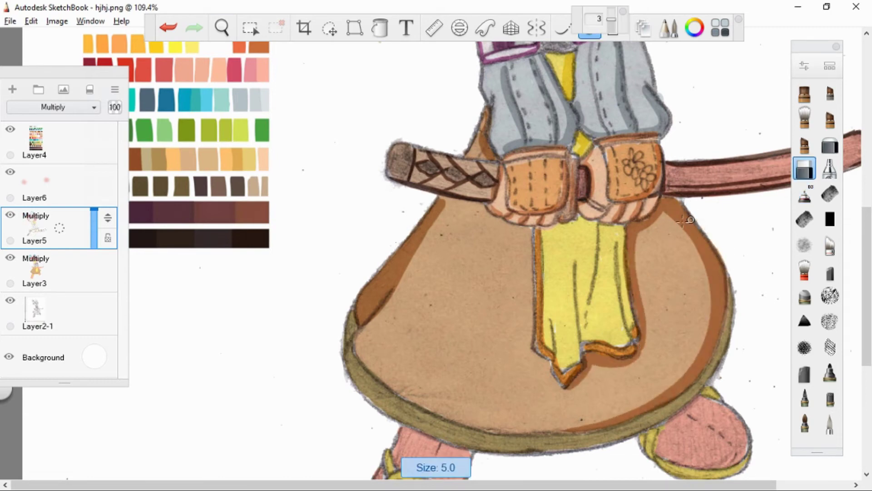
{"action": "scroll", "coordinate": [425, 264], "scroll_direction": "down", "scroll_amount": 2}
{"action": "key", "text": "e"}
Paint dark-brown crescent shadows and a fold stripe on the skirt's left, and shade along its hem.
{"action": "left_click_drag", "start_coordinate": [423, 375], "coordinate": [537, 402]}
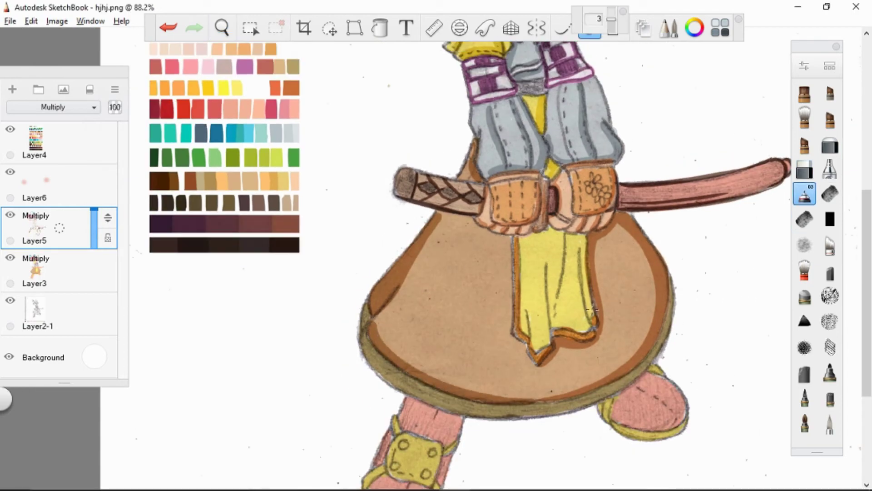
{"action": "mouse_move", "coordinate": [443, 269]}
{"action": "left_mouse_down"}
{"action": "mouse_move", "coordinate": [482, 391]}
{"action": "mouse_move", "coordinate": [409, 373]}
{"action": "mouse_move", "coordinate": [423, 313]}
{"action": "left_mouse_up"}
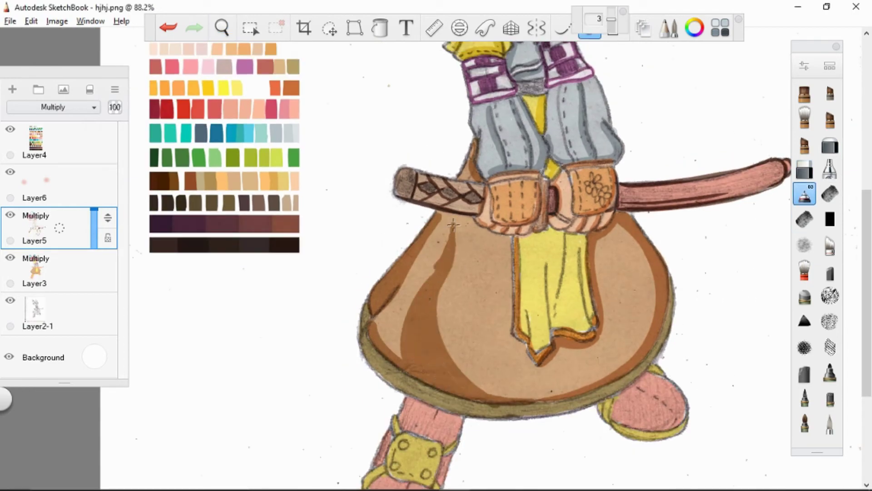
{"action": "scroll", "coordinate": [452, 225], "scroll_direction": "down", "scroll_amount": 1}
{"action": "left_click_drag", "start_coordinate": [378, 423], "coordinate": [390, 298]}
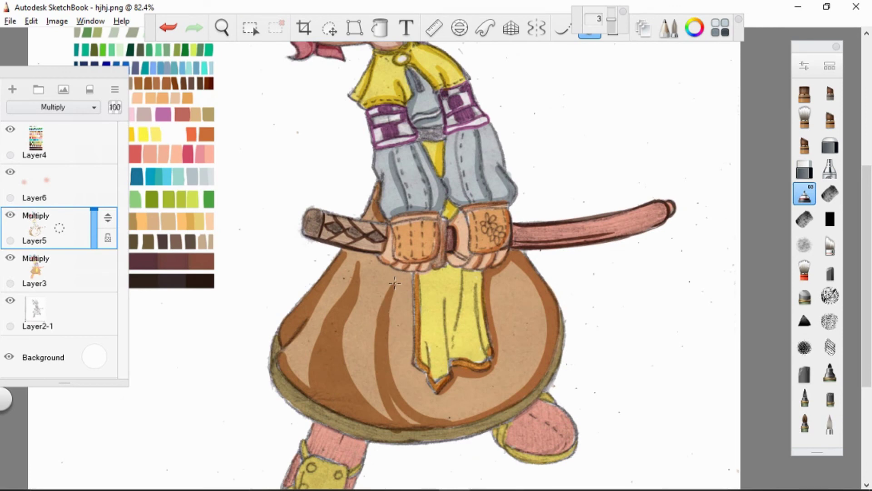
{"action": "left_click_drag", "start_coordinate": [418, 344], "coordinate": [461, 240]}
{"action": "mouse_move", "coordinate": [323, 229]}
{"action": "left_mouse_down"}
{"action": "mouse_move", "coordinate": [338, 291]}
{"action": "mouse_move", "coordinate": [498, 324]}
{"action": "mouse_move", "coordinate": [544, 306]}
{"action": "left_mouse_up"}
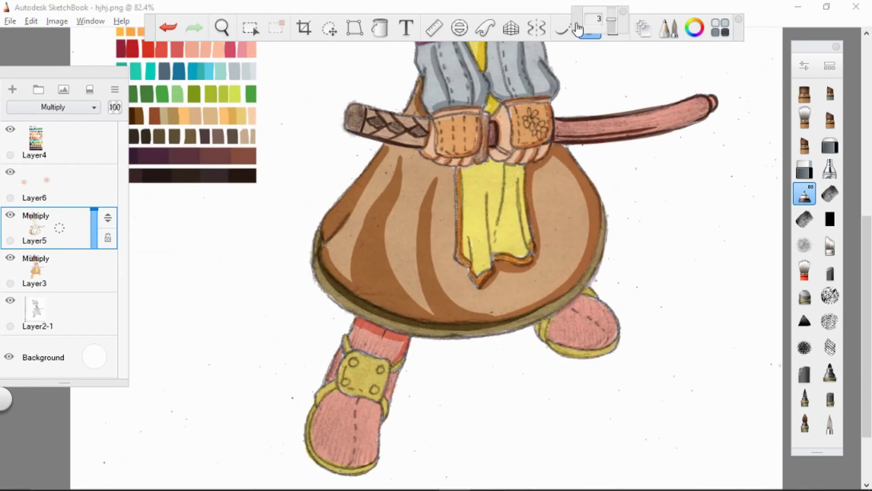
{"action": "scroll", "coordinate": [391, 299], "scroll_direction": "up", "scroll_amount": 7}
Add red shading beside the leg strap and on the right foot's toe and heel, undoing stray strokes.
{"action": "left_click_drag", "start_coordinate": [456, 224], "coordinate": [443, 259]}
{"action": "mouse_move", "coordinate": [423, 273]}
{"action": "left_mouse_down"}
{"action": "mouse_move", "coordinate": [365, 249]}
{"action": "mouse_move", "coordinate": [345, 357]}
{"action": "mouse_move", "coordinate": [413, 380]}
{"action": "left_mouse_up"}
{"action": "mouse_move", "coordinate": [796, 102]}
{"action": "left_mouse_down"}
{"action": "mouse_move", "coordinate": [766, 157]}
{"action": "mouse_move", "coordinate": [609, 211]}
{"action": "mouse_move", "coordinate": [627, 273]}
{"action": "mouse_move", "coordinate": [645, 291]}
{"action": "left_mouse_up"}
{"action": "key", "text": "ctrl+z"}
{"action": "mouse_move", "coordinate": [578, 287]}
{"action": "left_mouse_down"}
{"action": "mouse_move", "coordinate": [639, 247]}
{"action": "mouse_move", "coordinate": [532, 259]}
{"action": "mouse_move", "coordinate": [522, 287]}
{"action": "mouse_move", "coordinate": [598, 298]}
{"action": "left_mouse_up"}
{"action": "left_click_drag", "start_coordinate": [419, 324], "coordinate": [524, 305]}
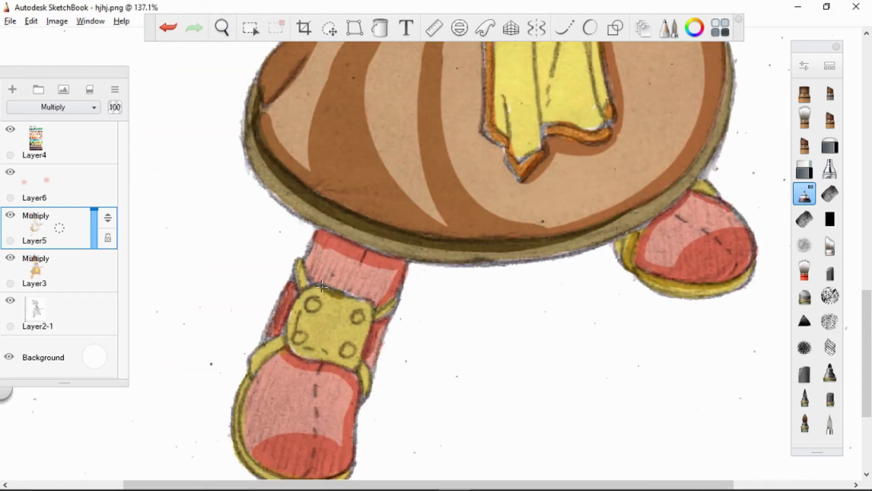
{"action": "left_click_drag", "start_coordinate": [377, 318], "coordinate": [340, 290]}
{"action": "key", "text": "ctrl+z"}
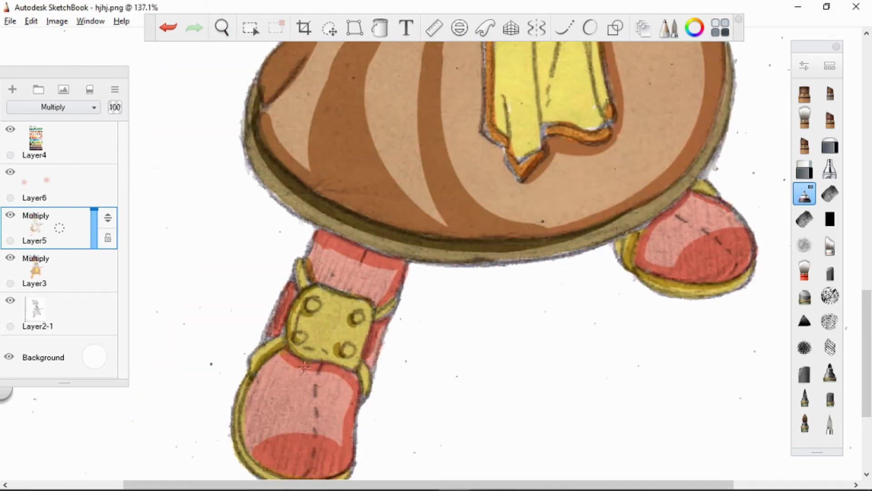
Lower Layer5's opacity to about 69%, zoom out to the whole figure, and make Layer6 active.
{"action": "scroll", "coordinate": [304, 367], "scroll_direction": "down", "scroll_amount": 5}
{"action": "scroll", "coordinate": [416, 245], "scroll_direction": "up", "scroll_amount": 3}
{"action": "mouse_move", "coordinate": [94, 210]}
{"action": "left_mouse_down"}
{"action": "mouse_move", "coordinate": [84, 228]}
{"action": "mouse_move", "coordinate": [93, 209]}
{"action": "mouse_move", "coordinate": [94, 223]}
{"action": "left_mouse_up"}
{"action": "key", "text": "space"}
{"action": "scroll", "coordinate": [486, 181], "scroll_direction": "down", "scroll_amount": 1}
{"action": "left_click", "coordinate": [18, 182]}
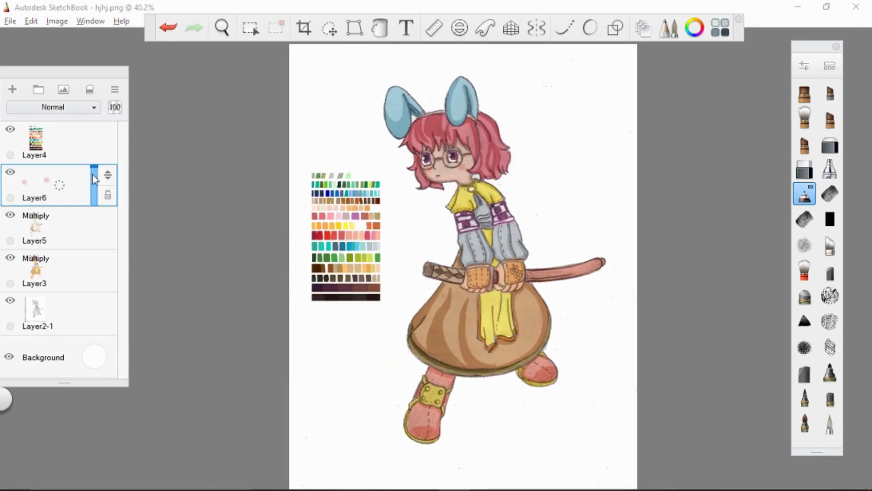
Lower Layer6's opacity to about 72 and paint white over the glasses lenses on a new layer.
{"action": "left_click_drag", "start_coordinate": [94, 172], "coordinate": [93, 177]}
{"action": "key", "text": "space"}
{"action": "scroll", "coordinate": [454, 159], "scroll_direction": "up", "scroll_amount": 5}
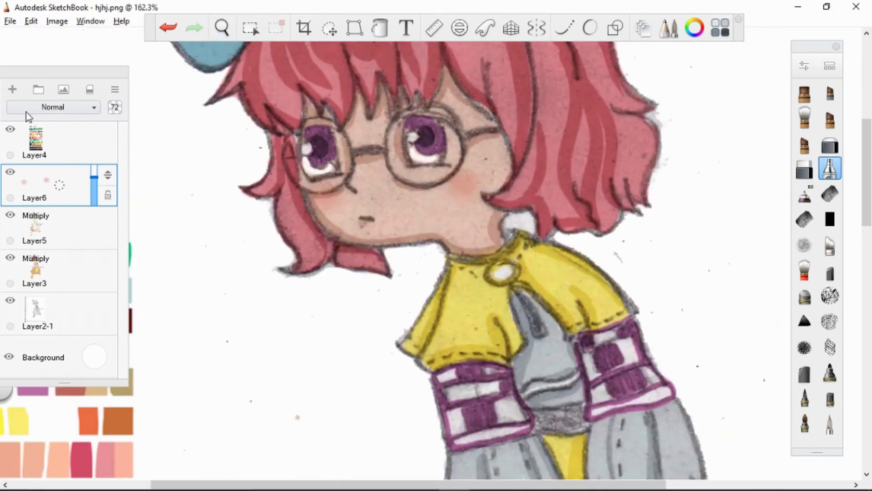
{"action": "left_click", "coordinate": [13, 89]}
{"action": "left_click_drag", "start_coordinate": [295, 136], "coordinate": [323, 146]}
{"action": "left_click_drag", "start_coordinate": [409, 136], "coordinate": [429, 150]}
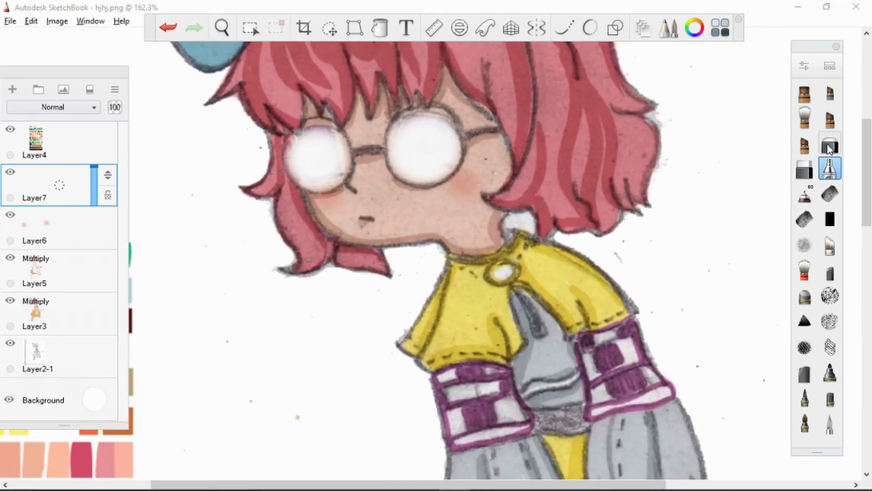
Erase part of the left lens to shape the highlight and set Layer7's opacity to 59.
{"action": "left_click", "coordinate": [830, 144]}
{"action": "mouse_move", "coordinate": [300, 137]}
{"action": "left_mouse_down"}
{"action": "mouse_move", "coordinate": [327, 164]}
{"action": "mouse_move", "coordinate": [323, 173]}
{"action": "left_mouse_up"}
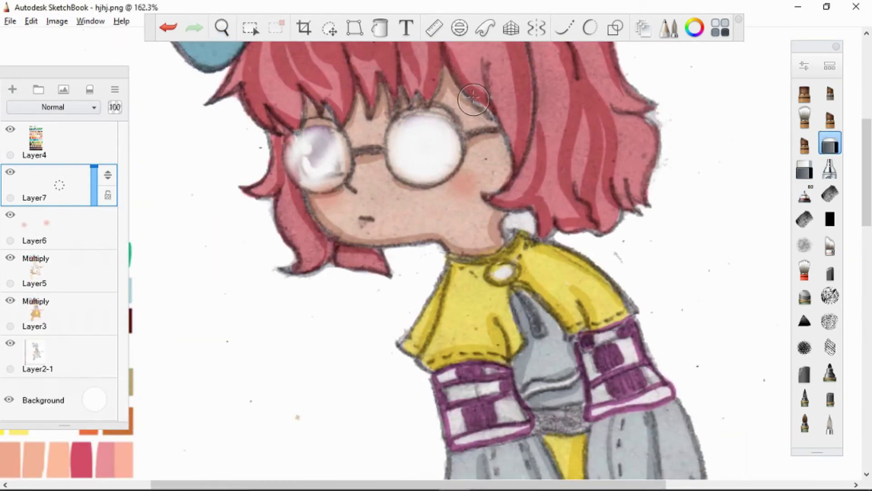
{"action": "left_click_drag", "start_coordinate": [93, 167], "coordinate": [94, 181]}
On Layer5 with a different brush, darken the outline along the sword hilt's edges.
{"action": "key", "text": "space"}
{"action": "scroll", "coordinate": [409, 173], "scroll_direction": "down", "scroll_amount": 5}
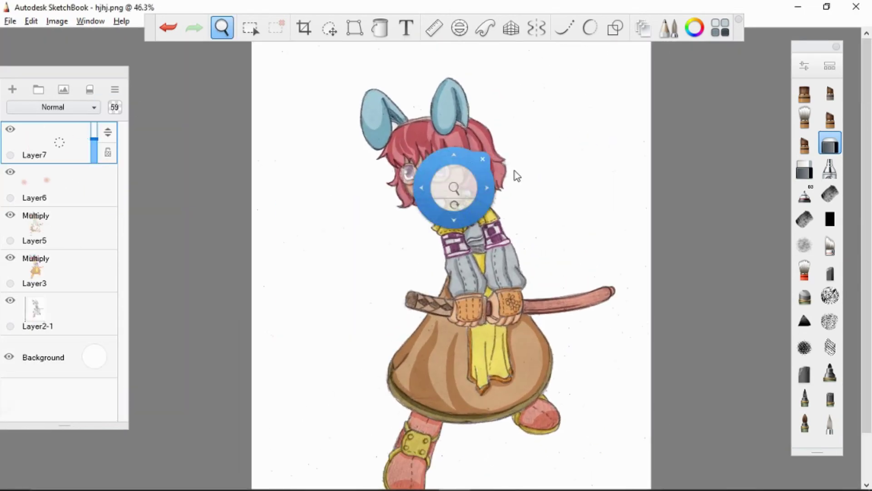
{"action": "scroll", "coordinate": [509, 181], "scroll_direction": "down", "scroll_amount": 2}
{"action": "scroll", "coordinate": [545, 159], "scroll_direction": "up", "scroll_amount": 2}
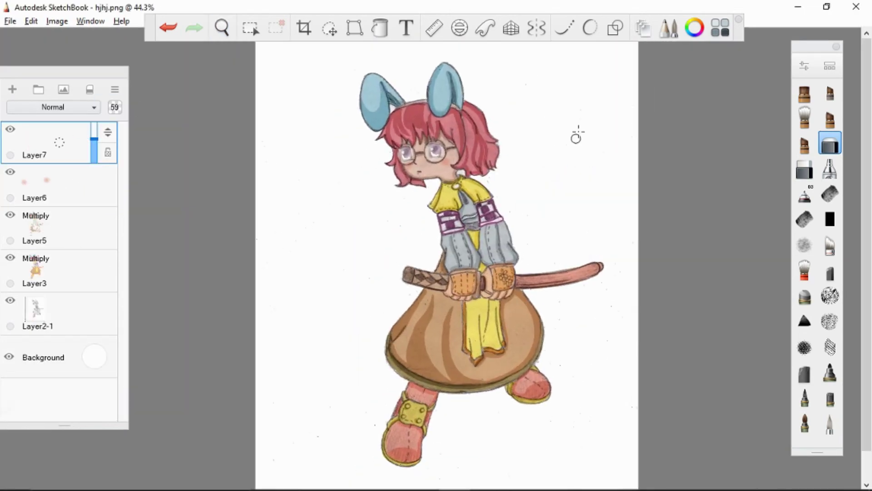
{"action": "scroll", "coordinate": [576, 136], "scroll_direction": "up", "scroll_amount": 5}
{"action": "left_click_drag", "start_coordinate": [479, 327], "coordinate": [442, 181]}
{"action": "left_click", "coordinate": [34, 227]}
{"action": "left_click", "coordinate": [805, 194]}
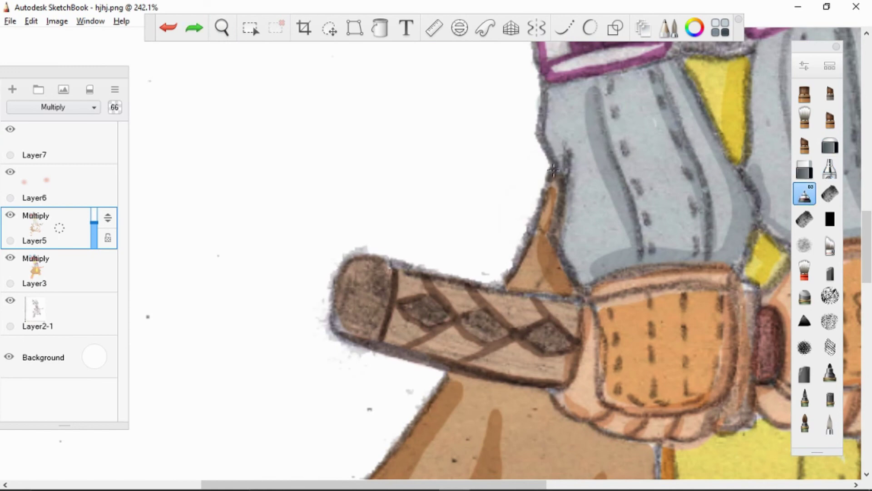
{"action": "left_click_drag", "start_coordinate": [554, 170], "coordinate": [500, 287]}
{"action": "left_click_drag", "start_coordinate": [452, 369], "coordinate": [497, 203]}
{"action": "left_click_drag", "start_coordinate": [302, 457], "coordinate": [496, 203]}
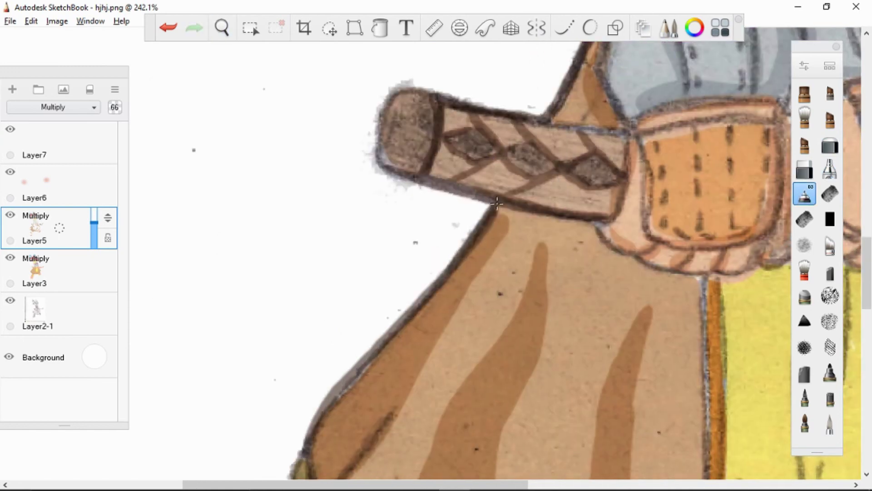
On Layer3, add a dark stroke on the skirt's left edge, undo and restore it, then open Layer3's options.
{"action": "scroll", "coordinate": [497, 203], "scroll_direction": "down", "scroll_amount": 5}
{"action": "left_click", "coordinate": [34, 271]}
{"action": "scroll", "coordinate": [321, 215], "scroll_direction": "down", "scroll_amount": 5}
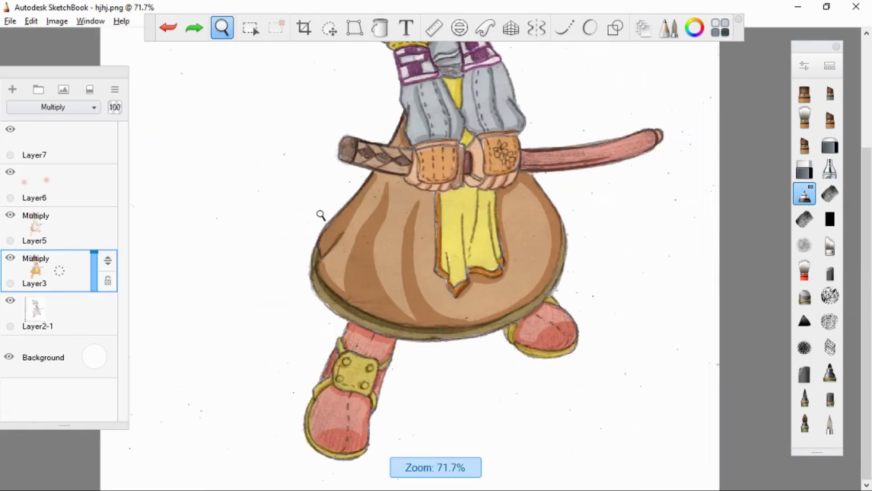
{"action": "scroll", "coordinate": [320, 215], "scroll_direction": "up", "scroll_amount": 3}
{"action": "left_click_drag", "start_coordinate": [320, 272], "coordinate": [317, 241]}
{"action": "key", "text": "ctrl+z"}
{"action": "scroll", "coordinate": [346, 292], "scroll_direction": "down", "scroll_amount": 5}
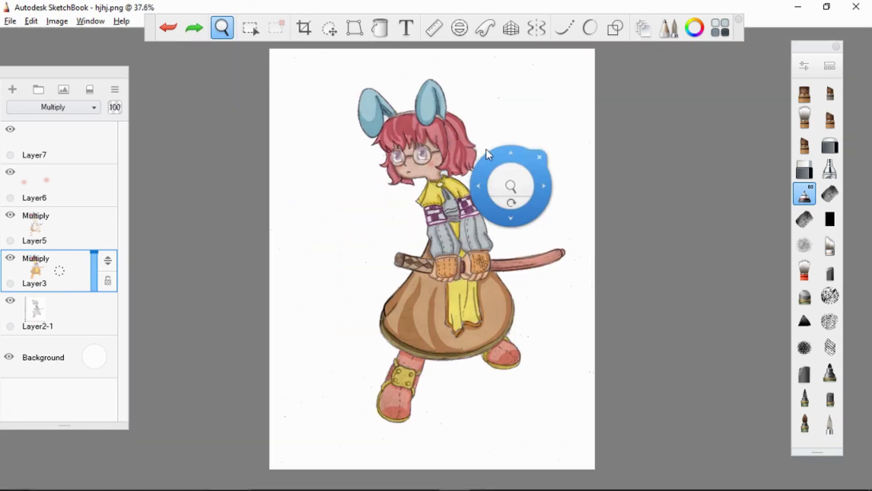
{"action": "left_click", "coordinate": [67, 300]}
{"action": "left_click", "coordinate": [60, 271]}
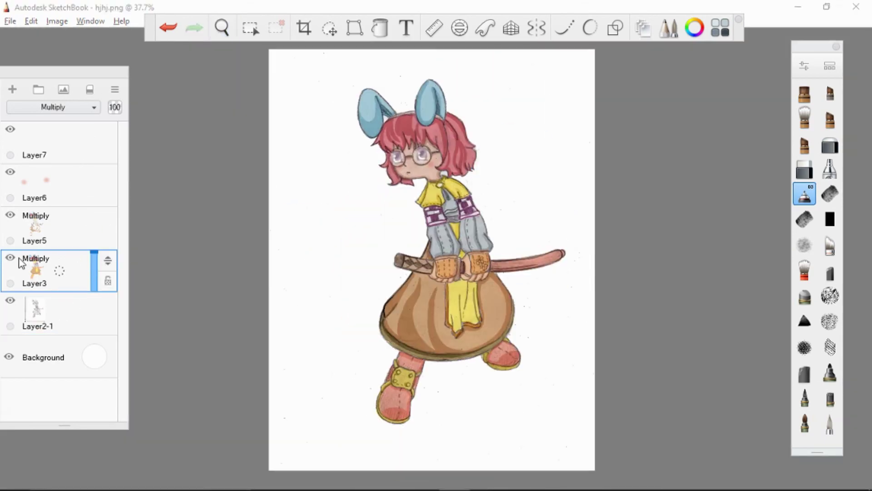
{"action": "key", "text": "ctrl+y"}
{"action": "left_click", "coordinate": [51, 258]}
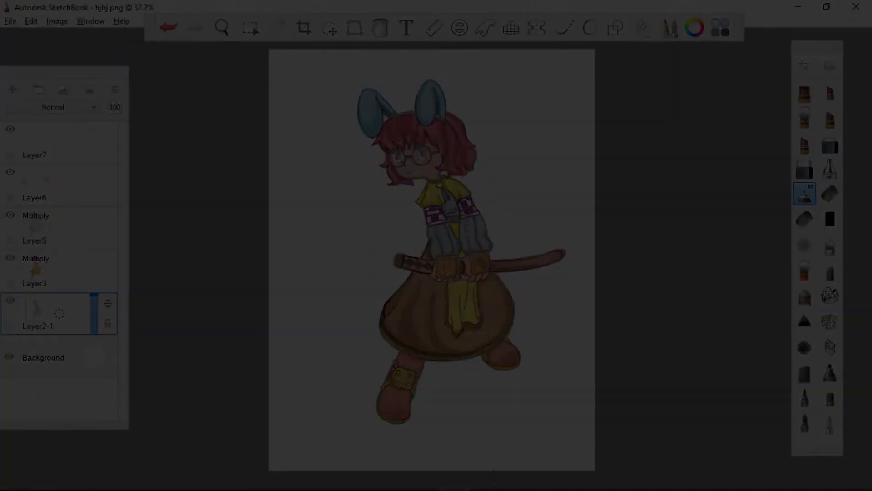